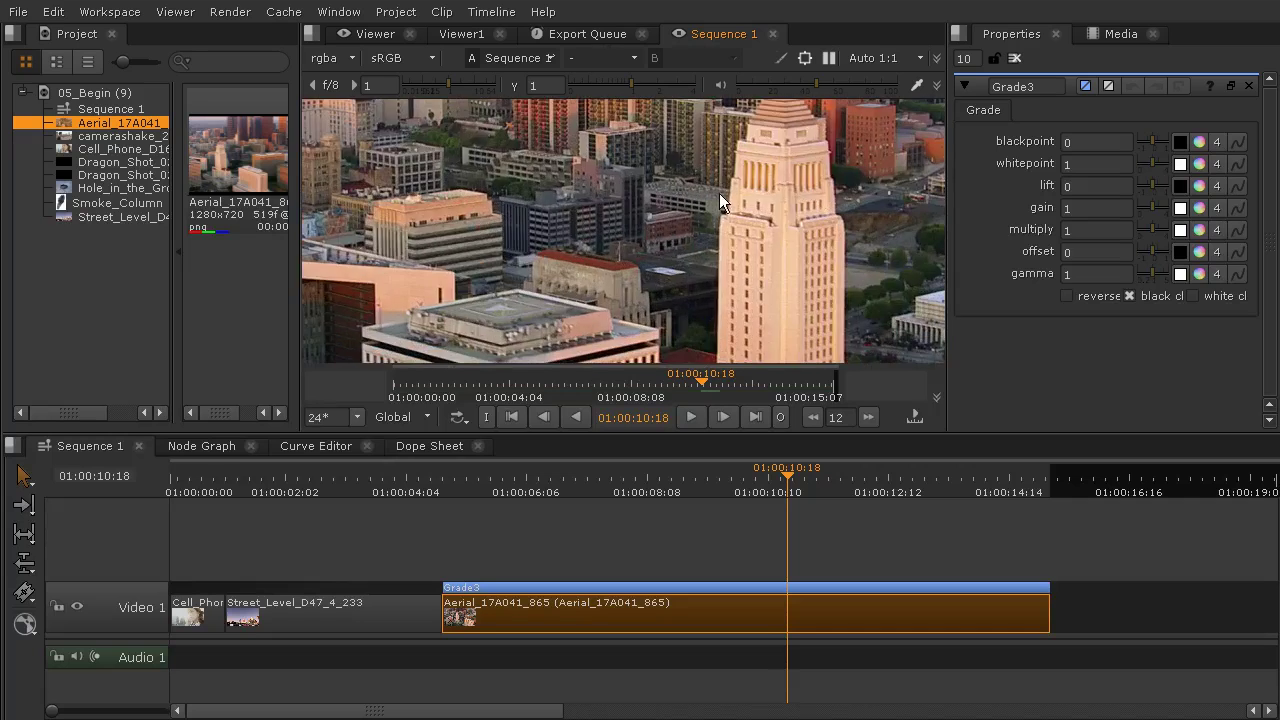
- Sample Grade3's blackpoint from a small region of the dark shadowed area beside the tower at 01:00:10:18
drag(773, 231, 675, 272)
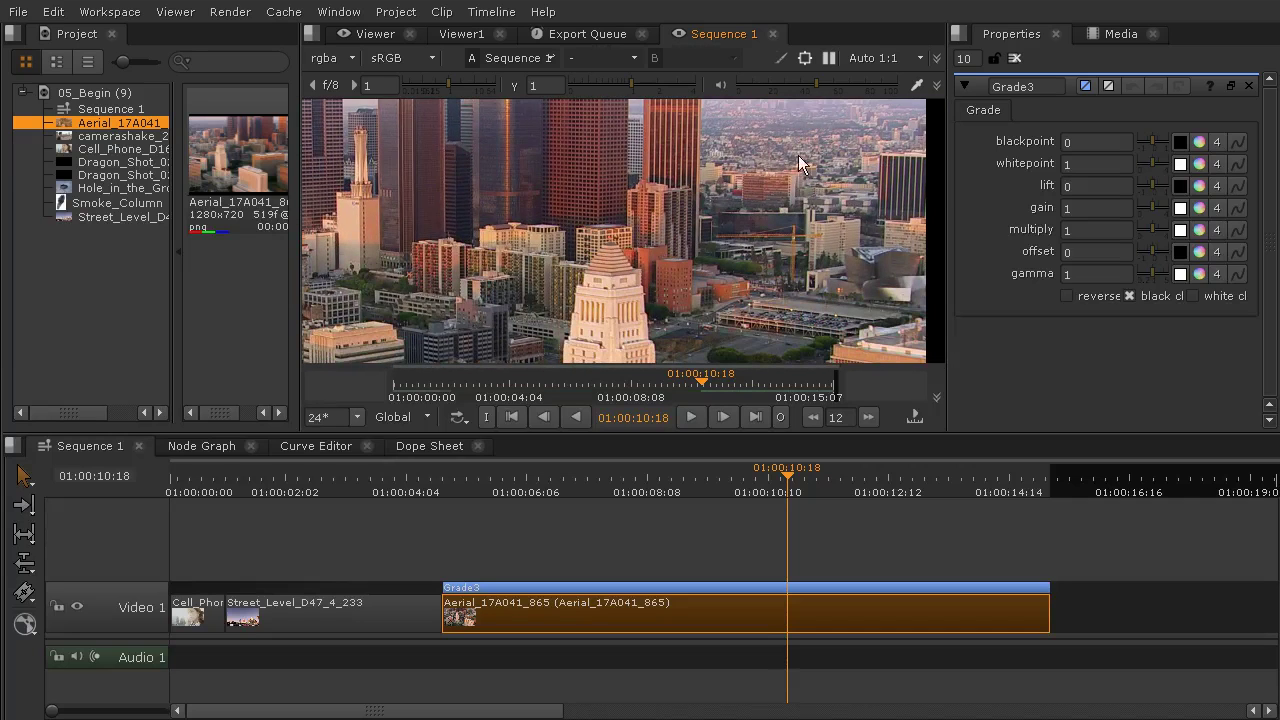
scroll(718, 200, down, 4)
drag(722, 201, 768, 177)
scroll(764, 177, up, 3)
drag(655, 175, 719, 188)
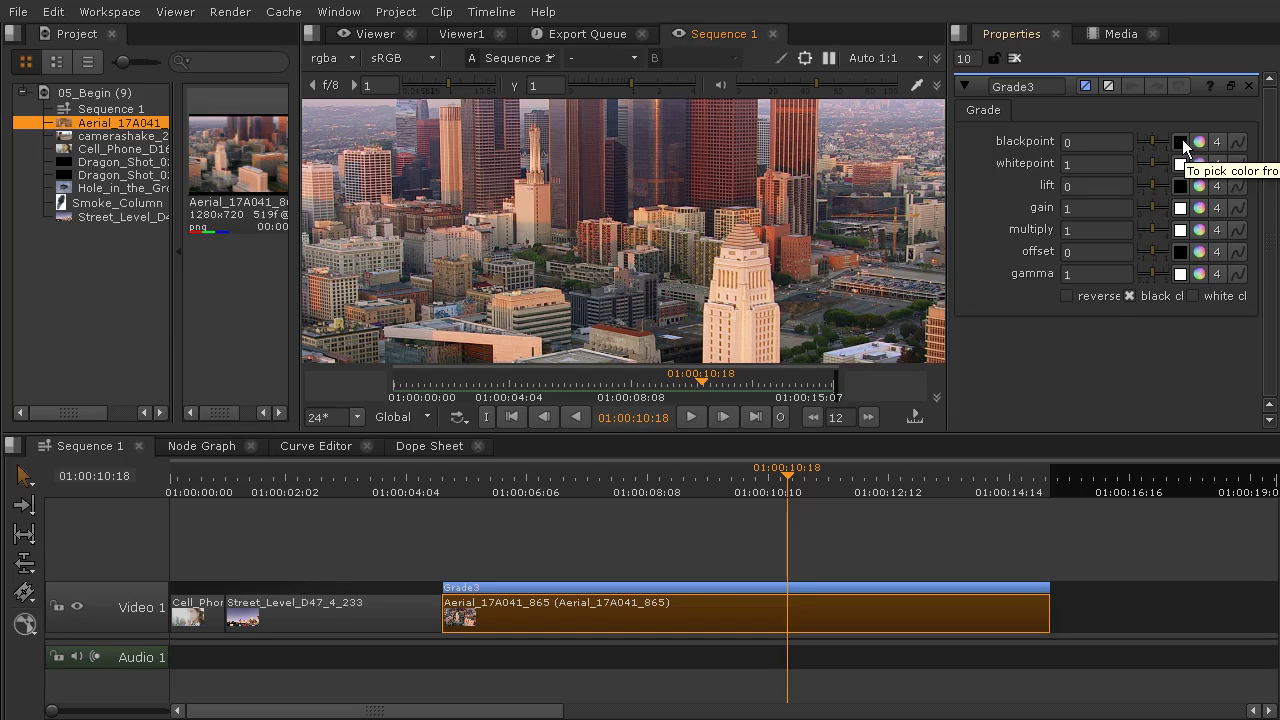
drag(809, 306, 609, 174)
scroll(620, 250, up, 6)
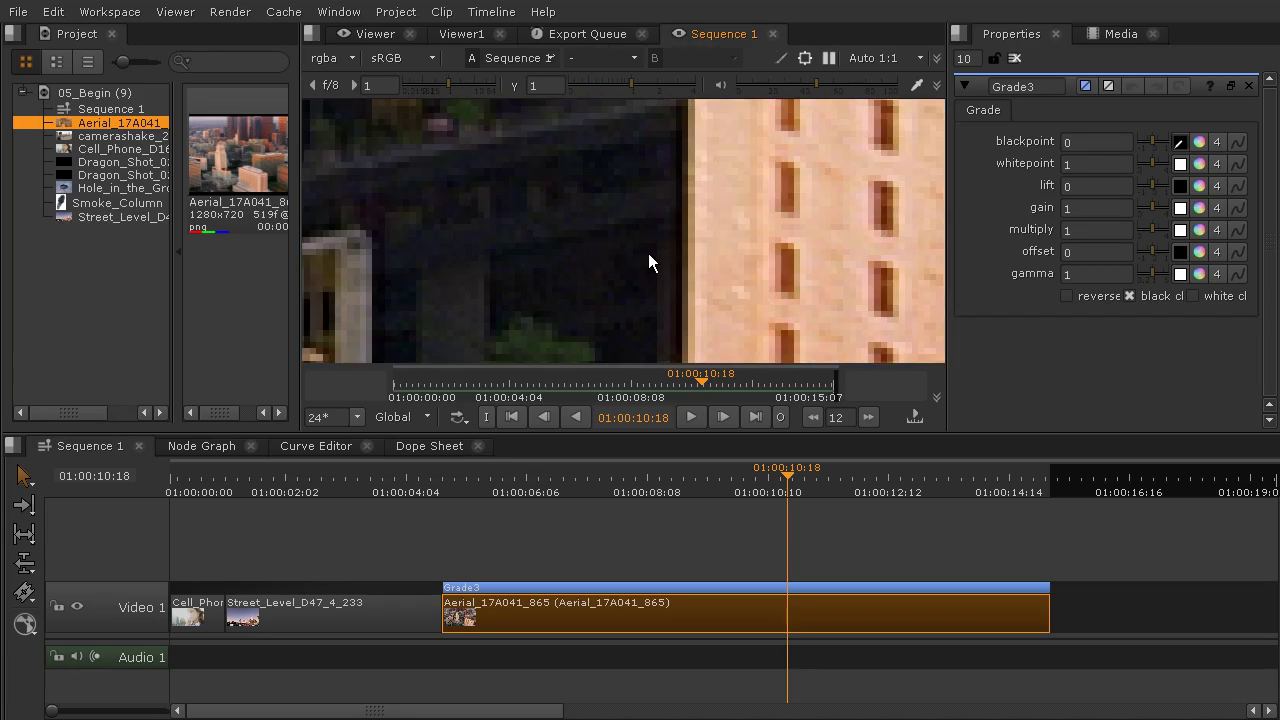
key(ctrl)
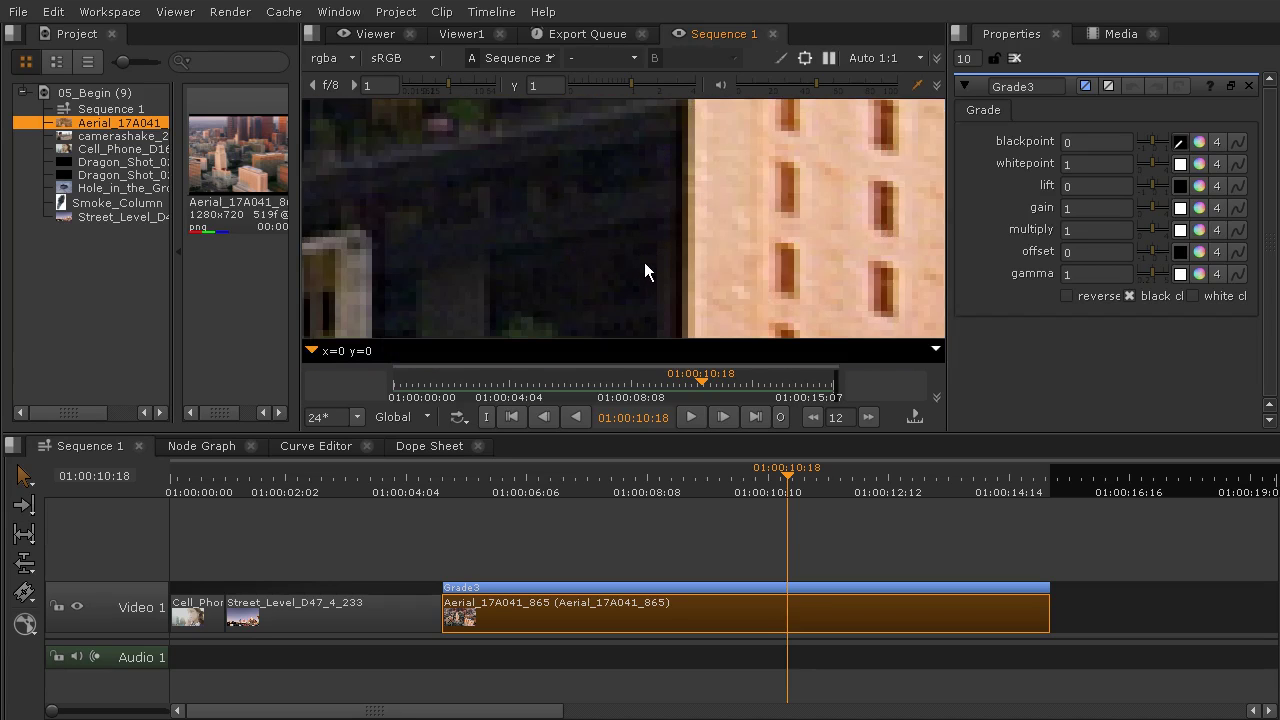
ctrl+click(648, 258)
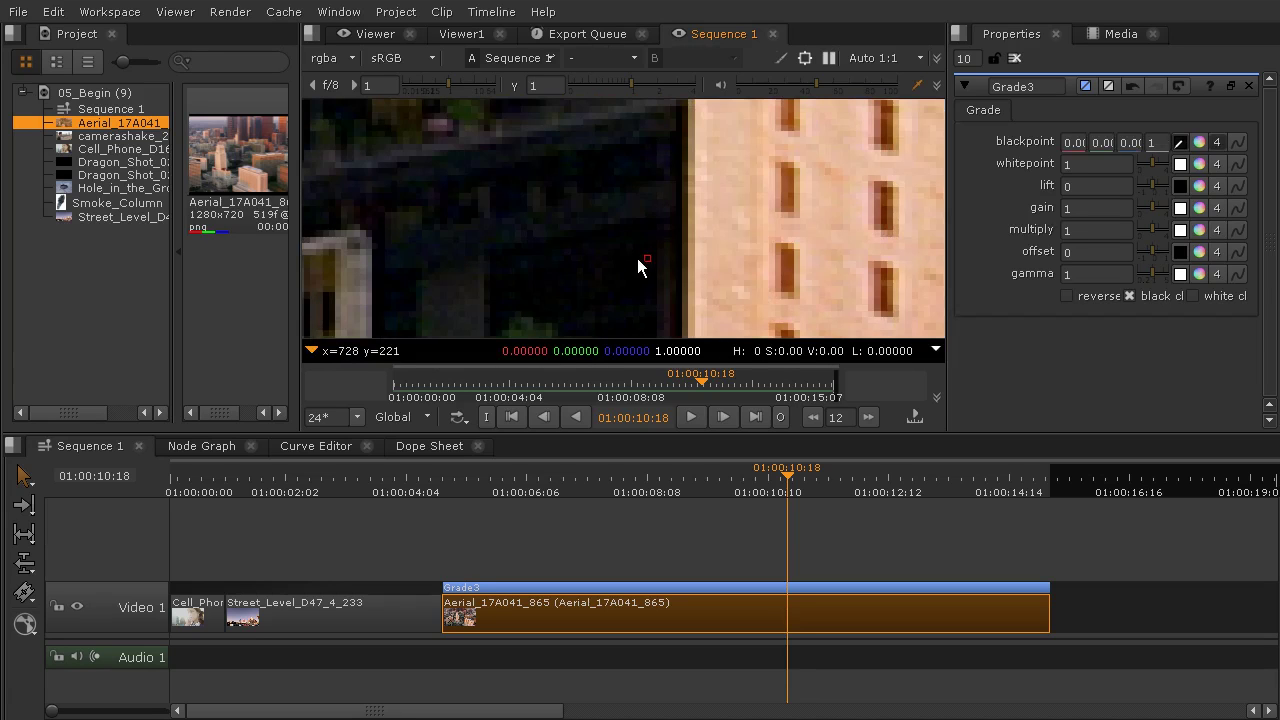
ctrl+click(641, 265)
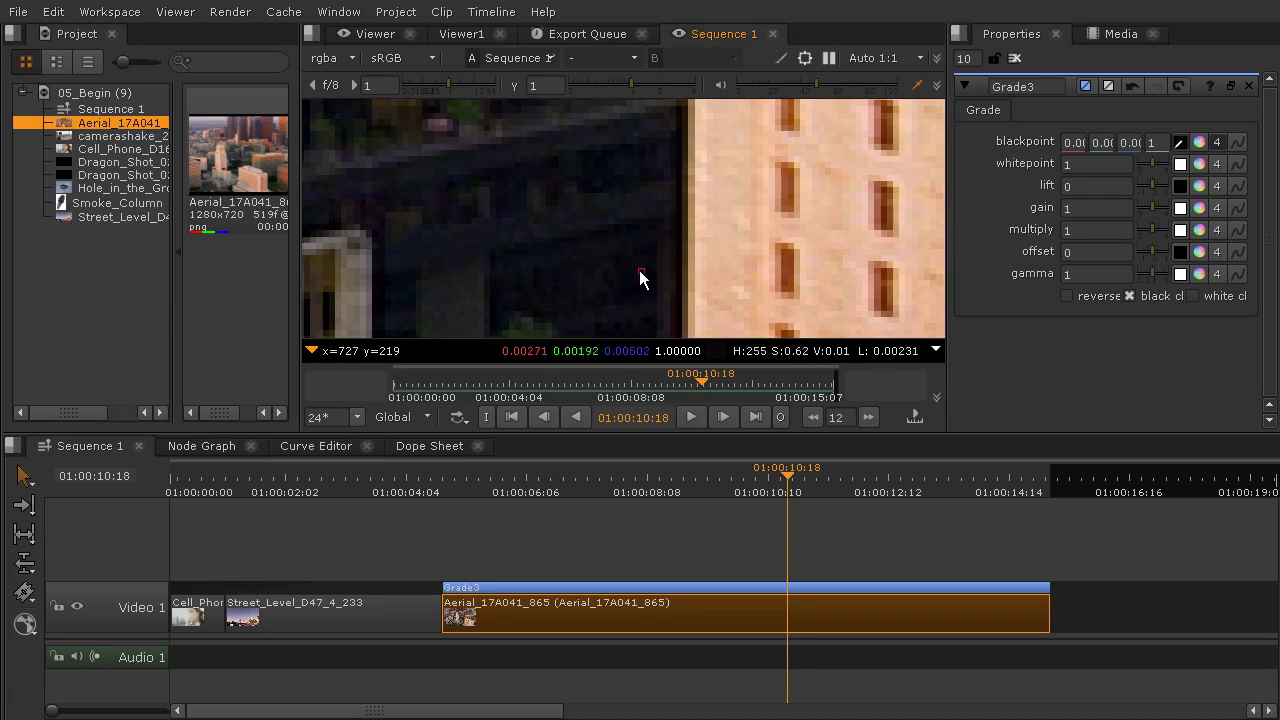
ctrl+click(652, 254)
drag(634, 251, 641, 287)
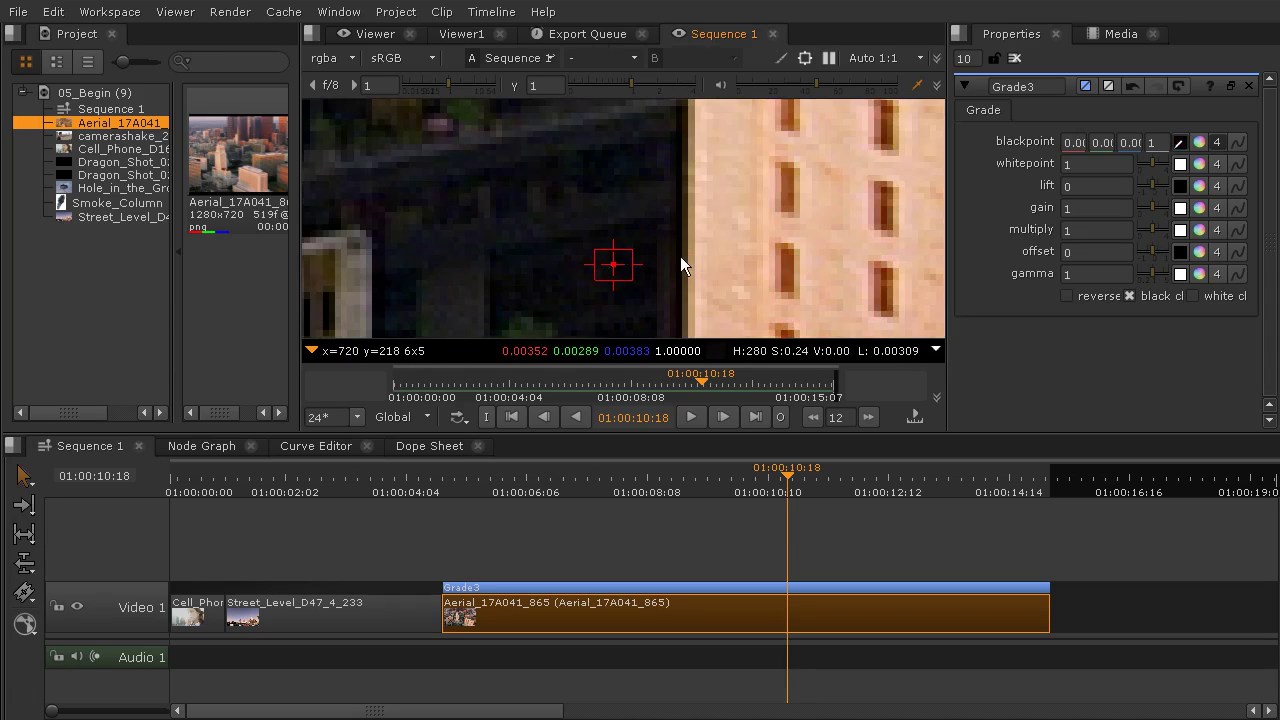
- Sample Grade3's whitepoint at 01:00:05:15 from a small region of the bright roof edge on the foreground building
scroll(680, 256, down, 10)
scroll(756, 252, down, 2)
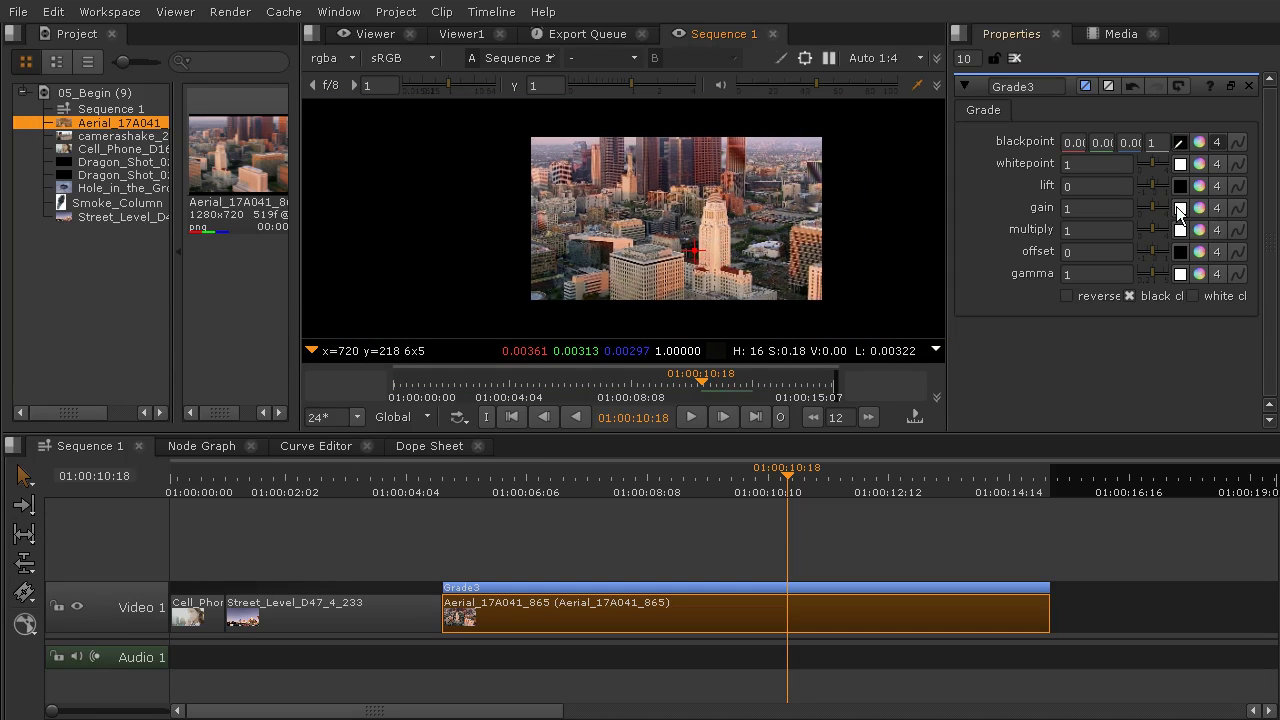
scroll(780, 255, up, 2)
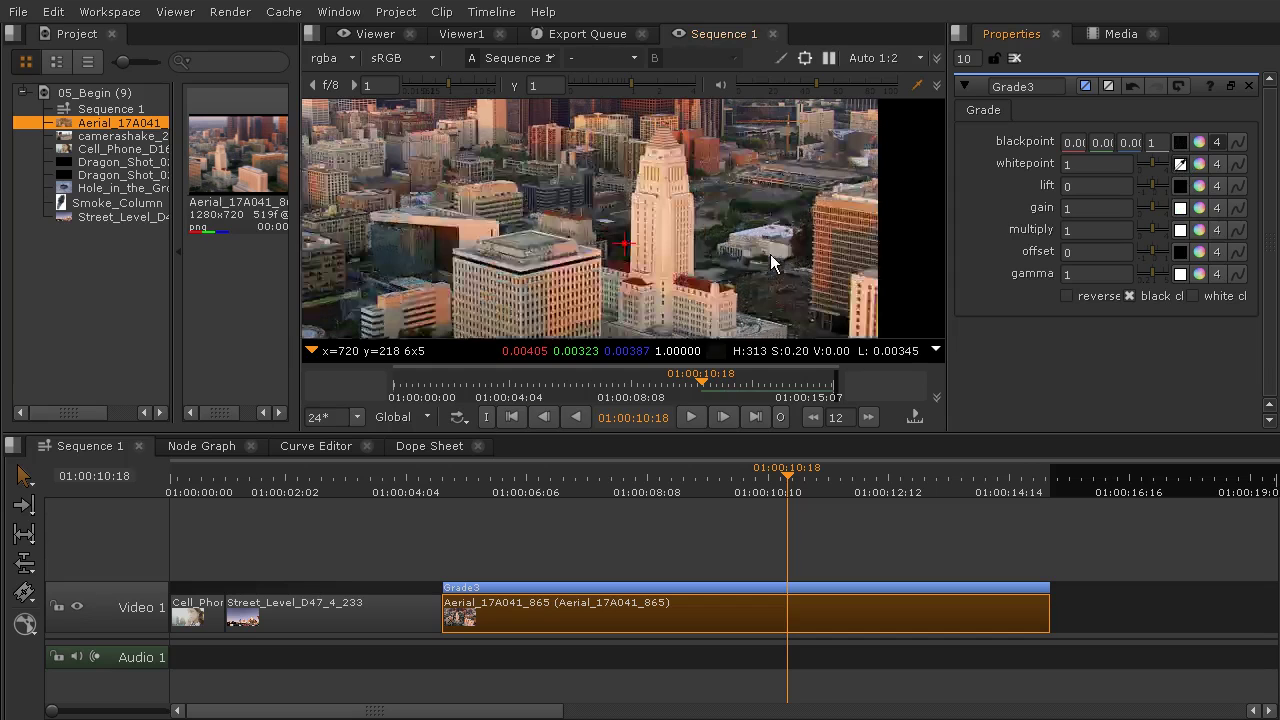
drag(682, 270, 699, 291)
drag(797, 270, 795, 242)
drag(820, 492, 491, 492)
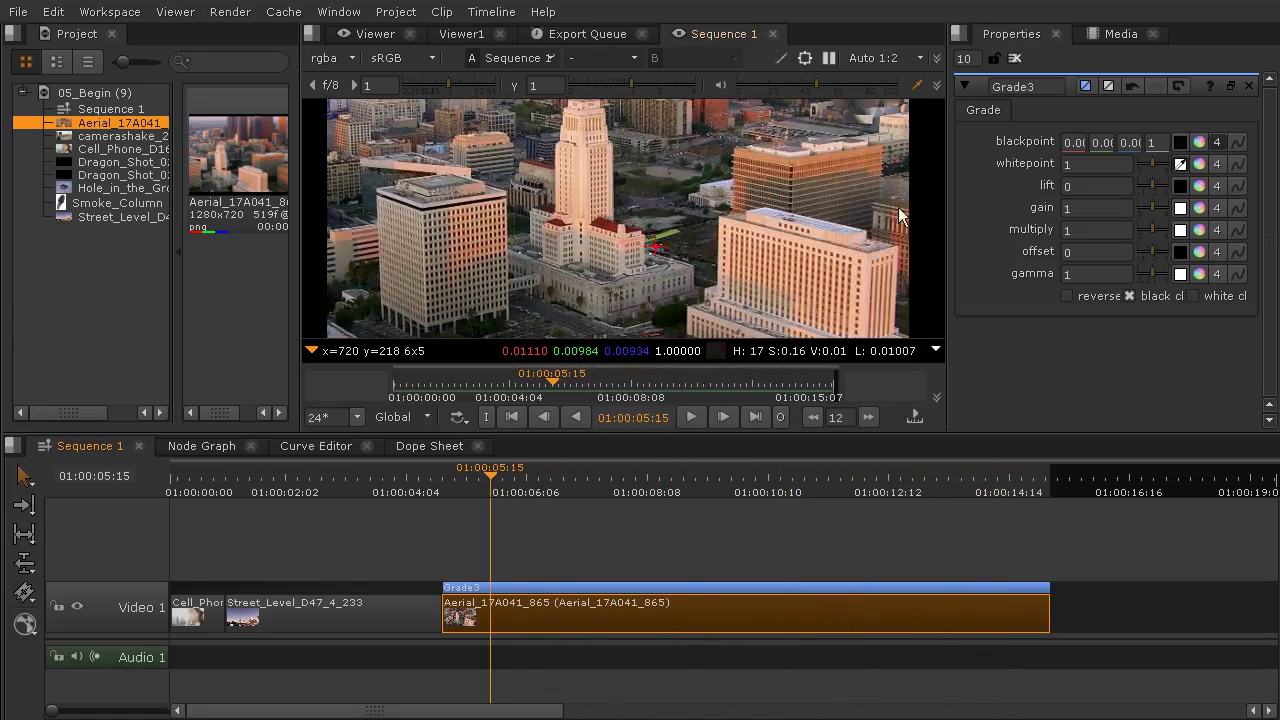
scroll(860, 184, up, 3)
drag(860, 184, 661, 215)
scroll(593, 268, up, 5)
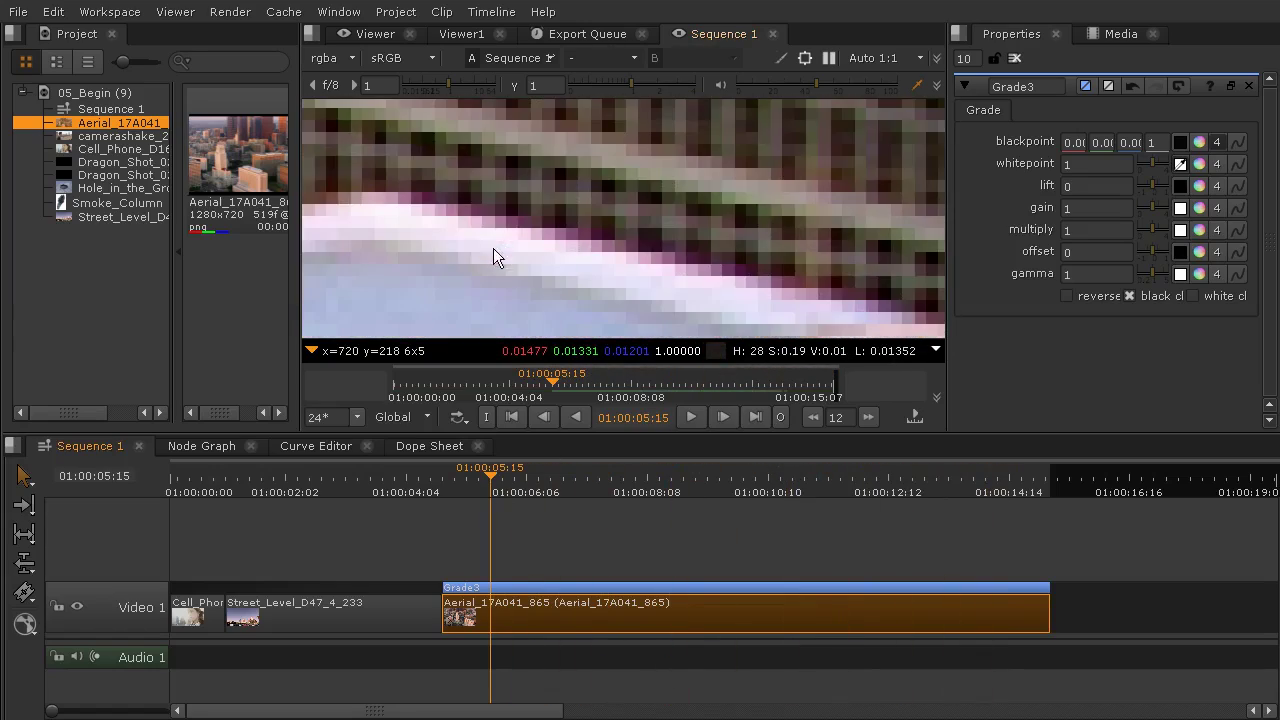
drag(489, 240, 530, 261)
- Toggle Grade3 off and on to compare the aerial shot with and without the grade
scroll(777, 202, down, 2)
scroll(777, 202, down, 4)
scroll(732, 176, up, 1)
drag(732, 176, 643, 187)
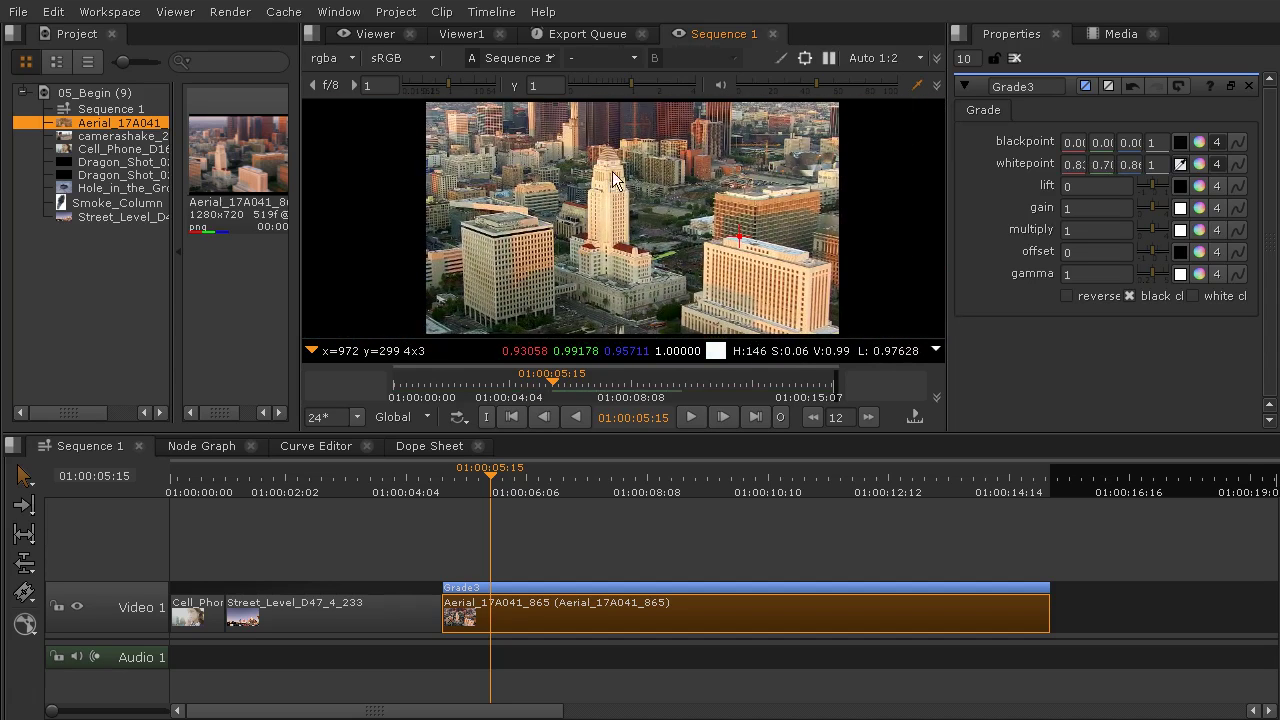
click(715, 535)
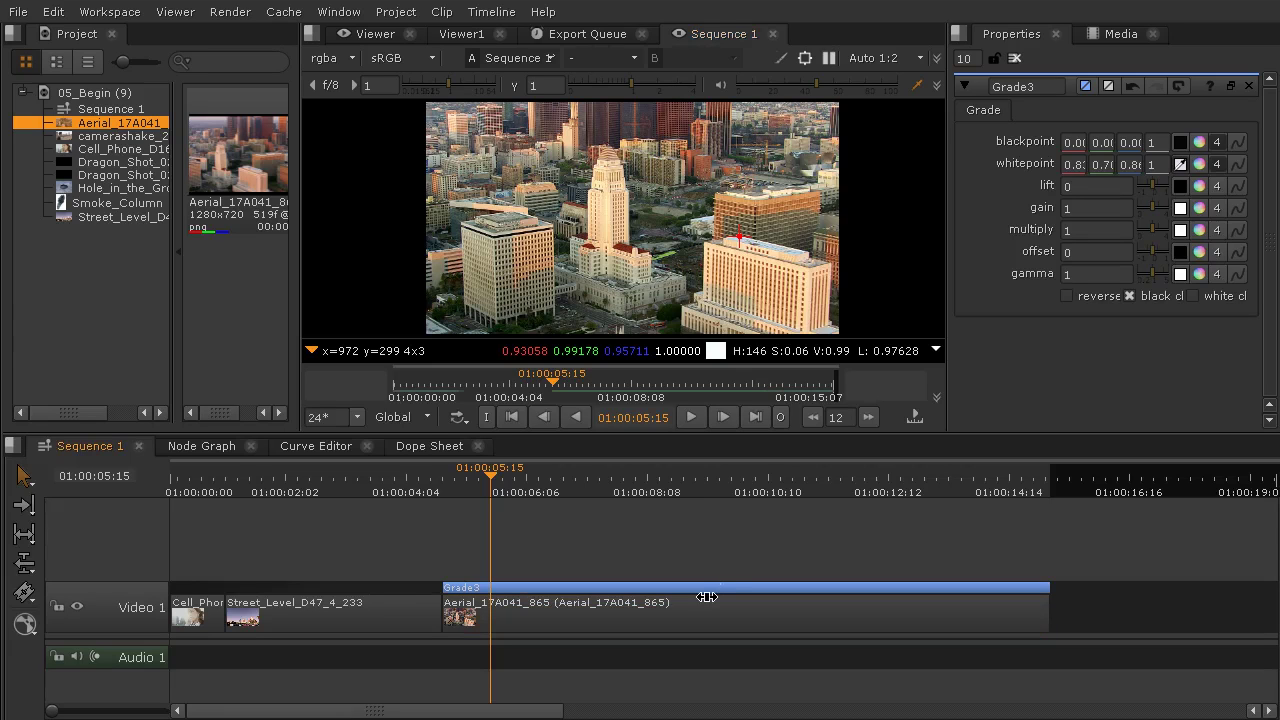
click(711, 588)
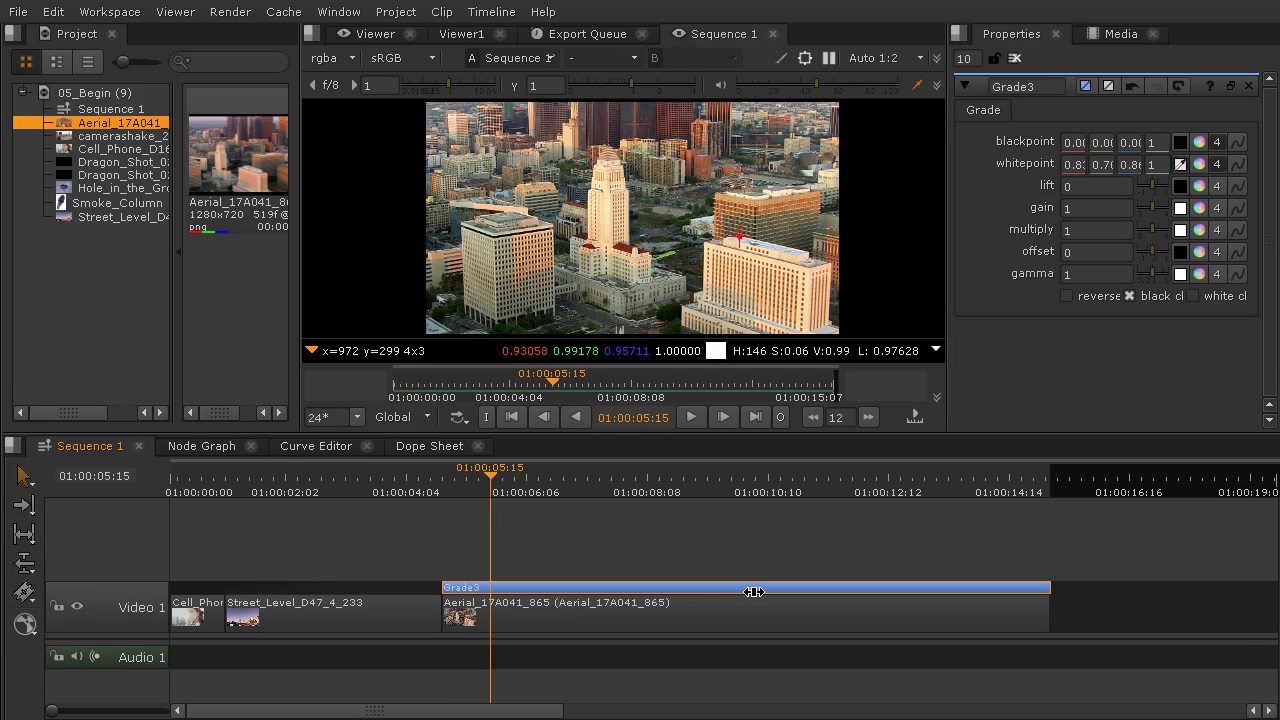
key(d)
key(d)
key(d)
key(d)
- Shift Grade3's whitepoint on the colour wheel to about 0.926, 0.709, 0.776, and close the effect's properties
click(1200, 163)
mouse_move(1205, 214)
mouse_down()
mouse_move(1205, 252)
mouse_move(1208, 230)
mouse_up()
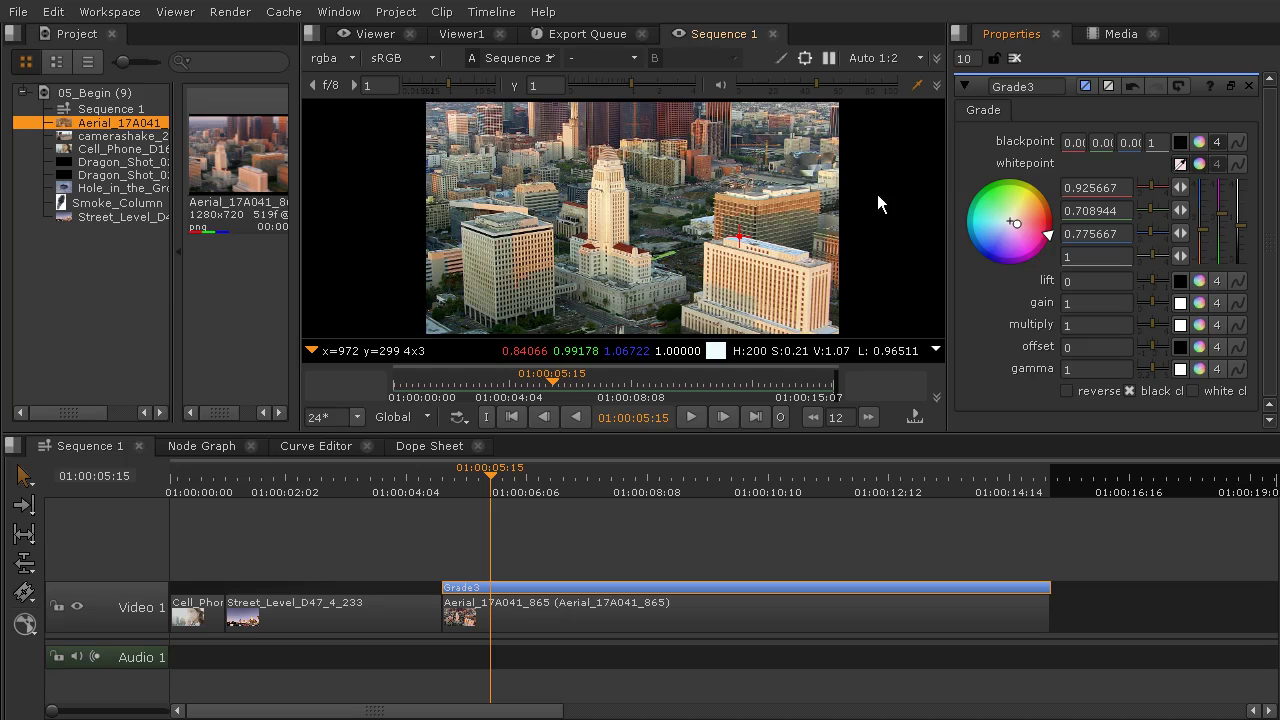
click(1018, 59)
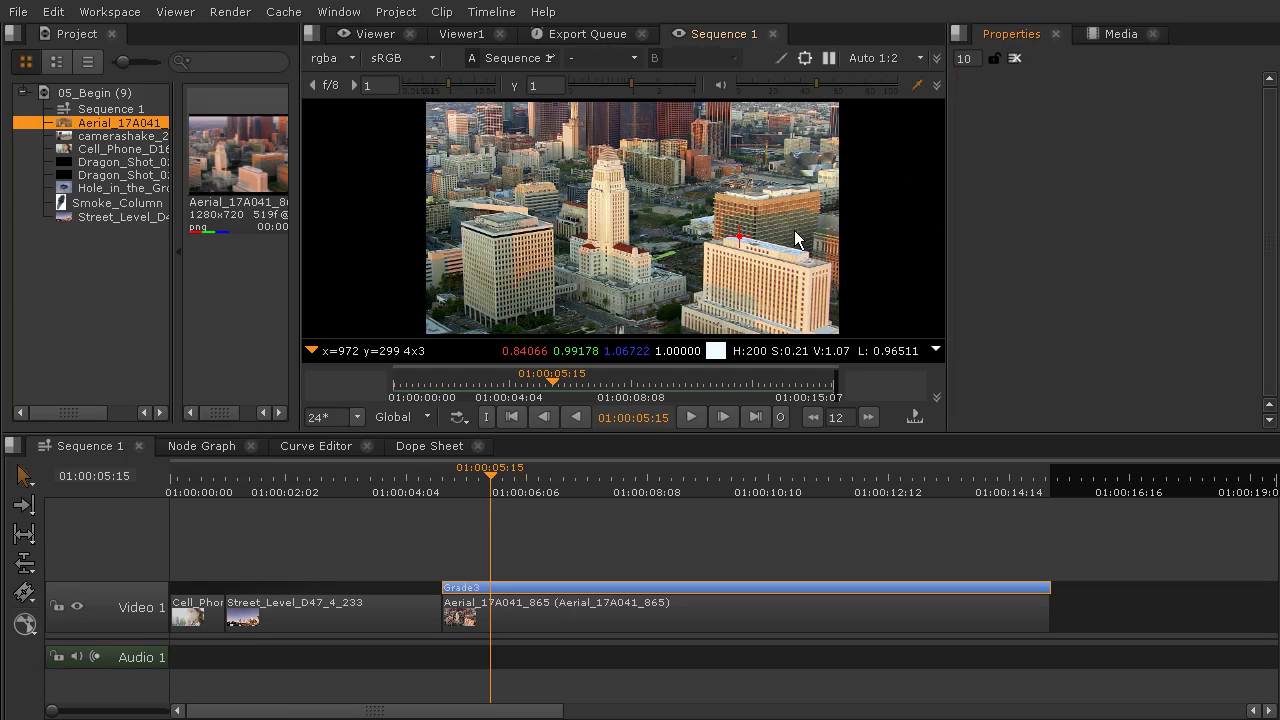
- Park the playhead at 01:00:02:13 and add a Grade effect to the Street_Level_D47_4_233 clip
click(400, 477)
drag(404, 477, 335, 516)
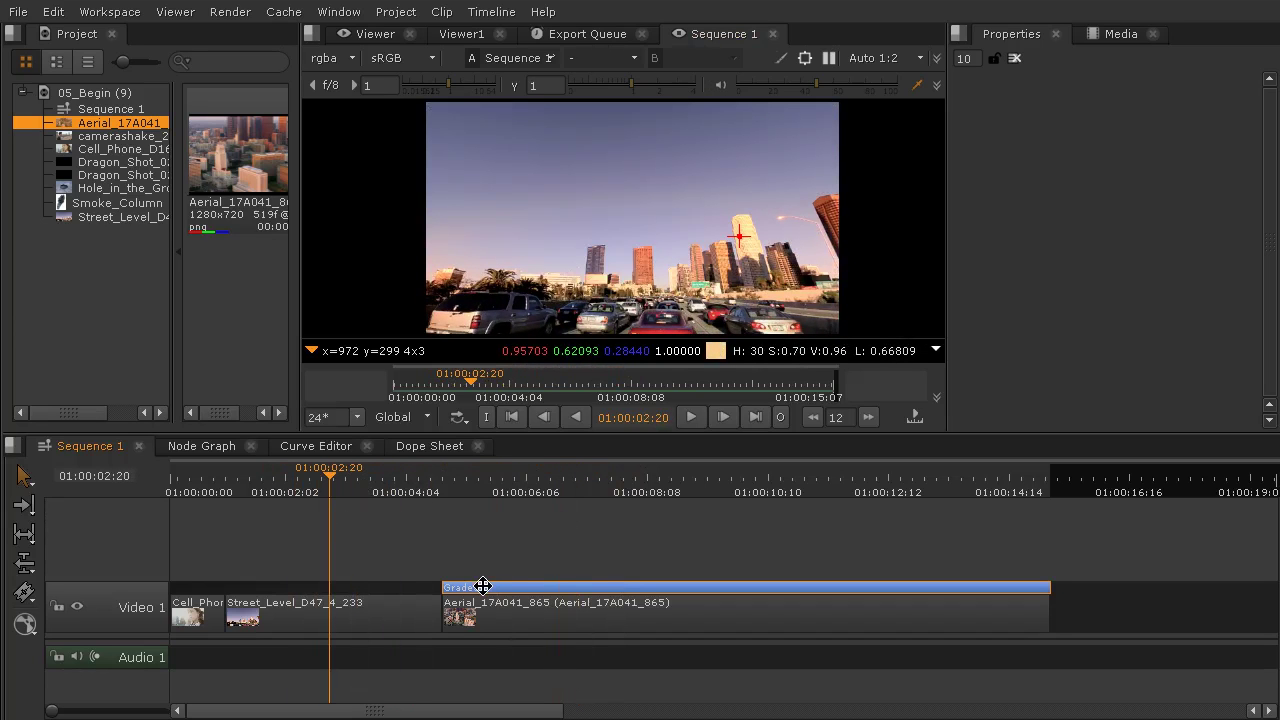
drag(391, 493, 316, 513)
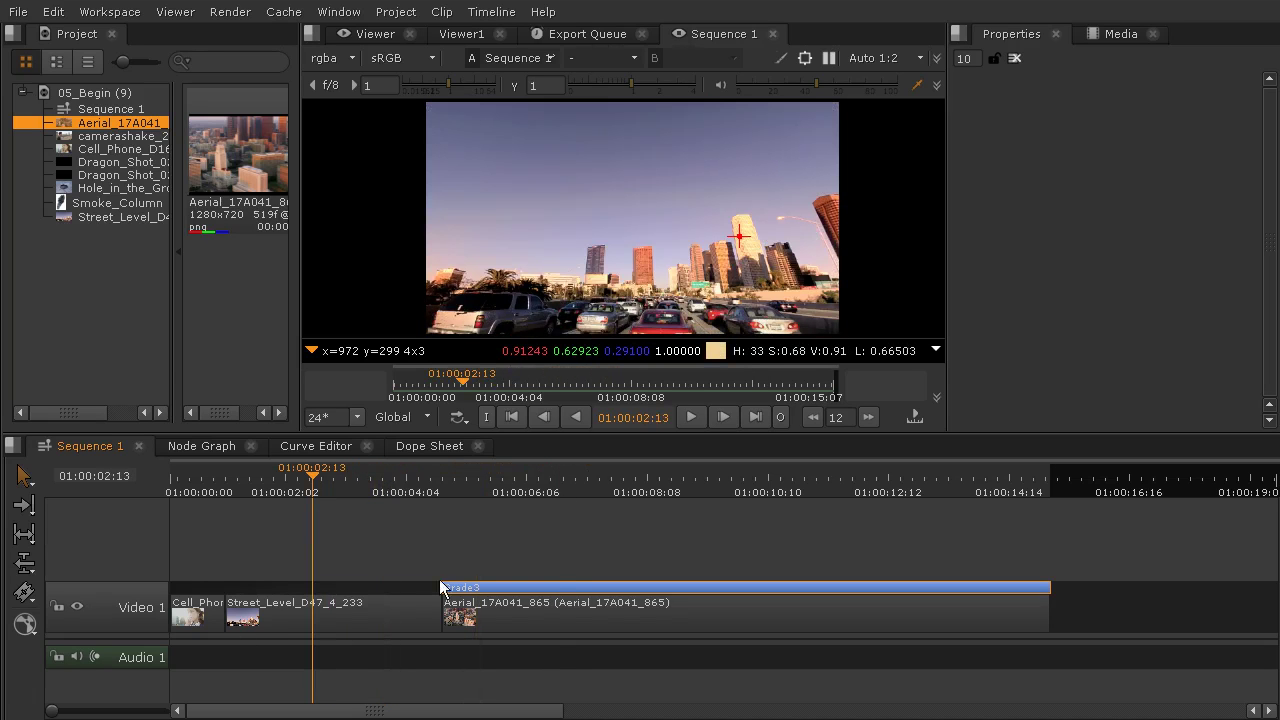
click(388, 612)
right_click(388, 612)
mouse_move(393, 605)
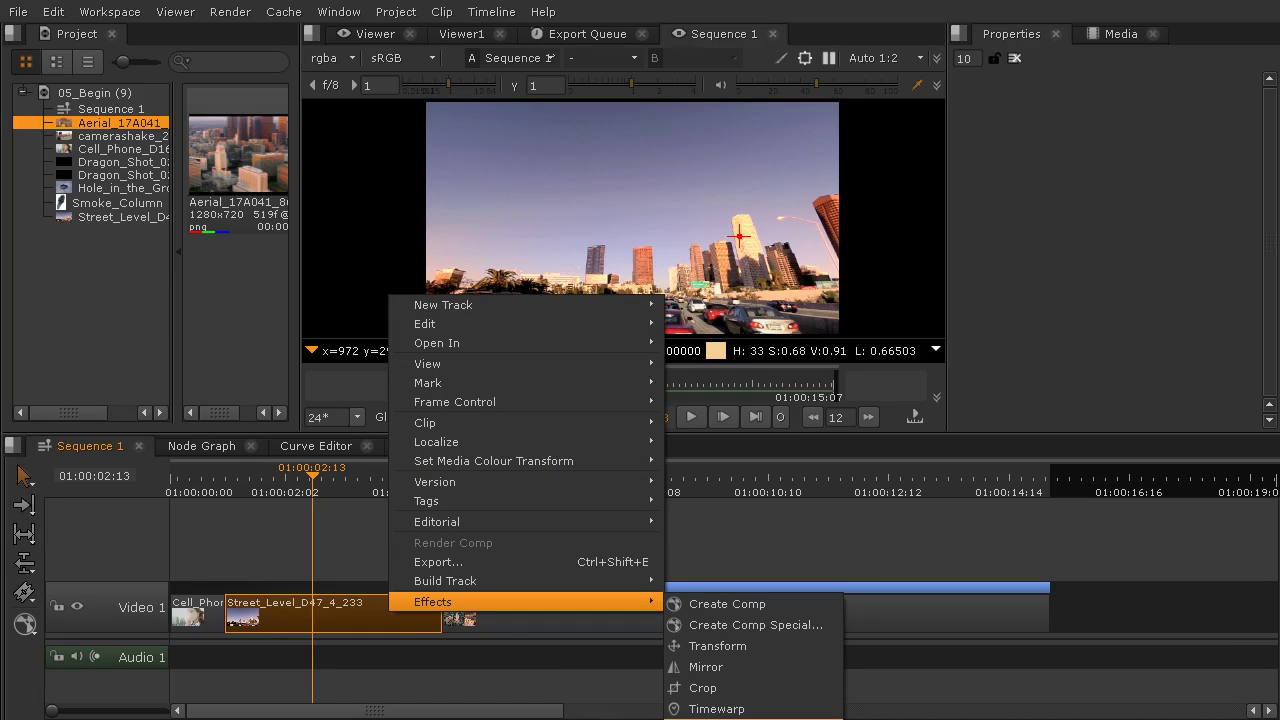
click(740, 718)
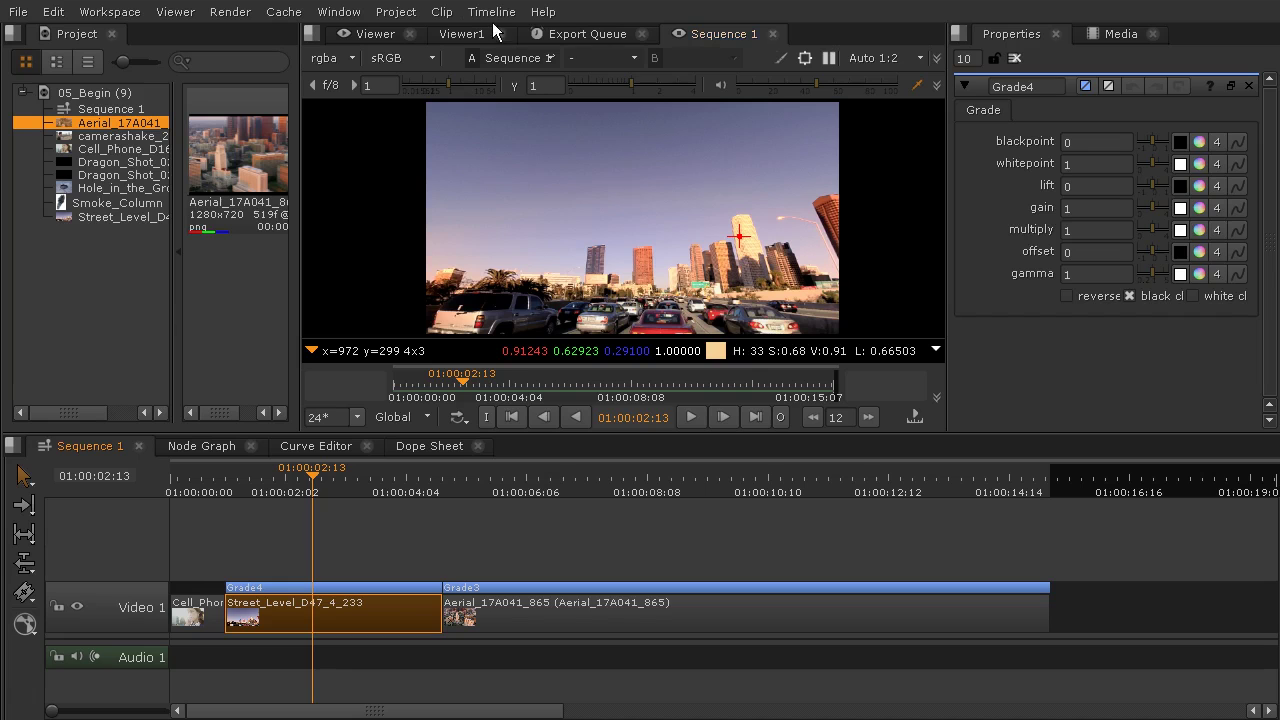
- Open a Vectorscope for the active viewer, dock it between the project bin and the viewer, and widen it
click(342, 14)
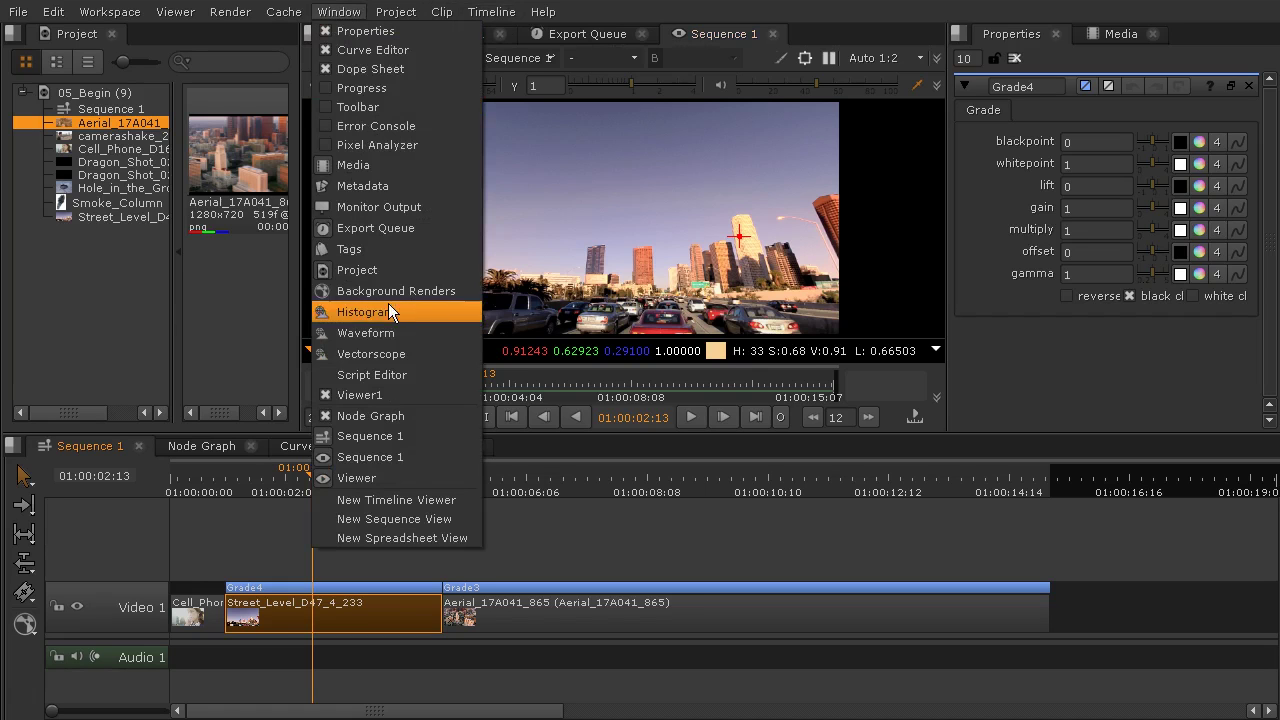
click(407, 355)
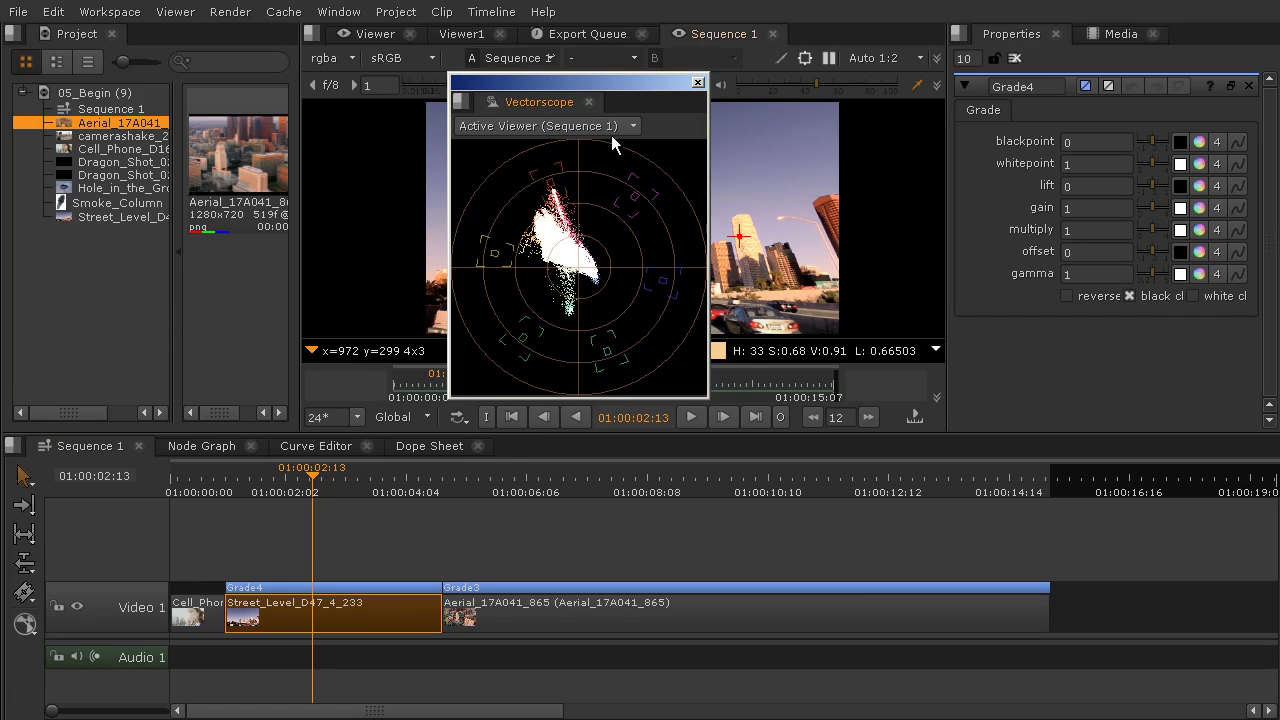
drag(483, 100, 260, 130)
drag(304, 188, 358, 186)
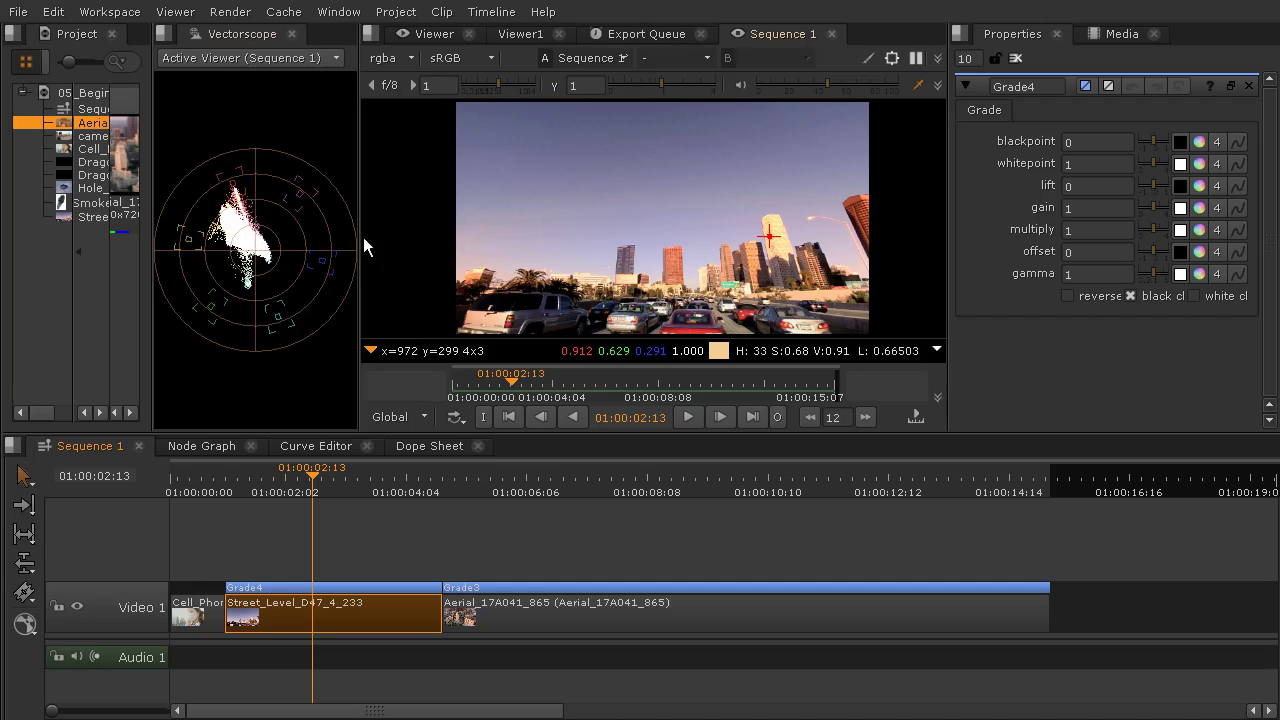
- Scrub from the street-level clip to the aerial clip at 01:00:07:04 to compare their vectorscope plots
click(383, 477)
drag(385, 477, 368, 595)
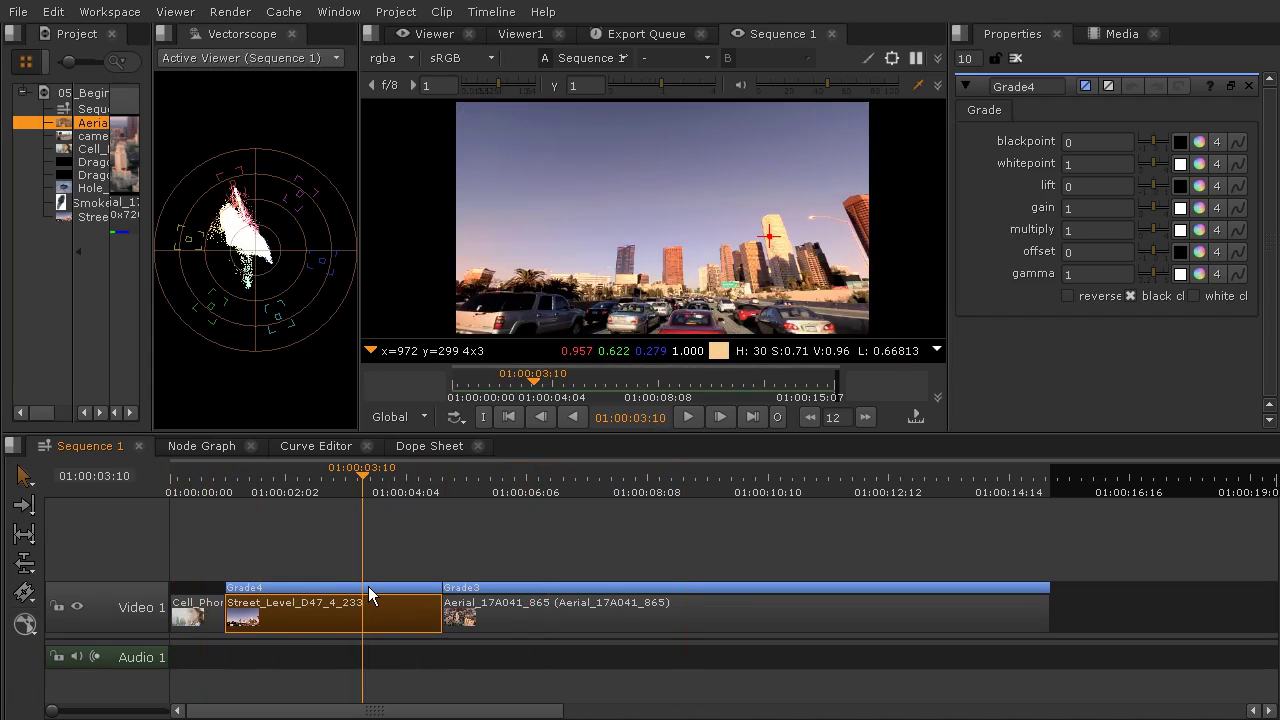
drag(368, 595, 580, 594)
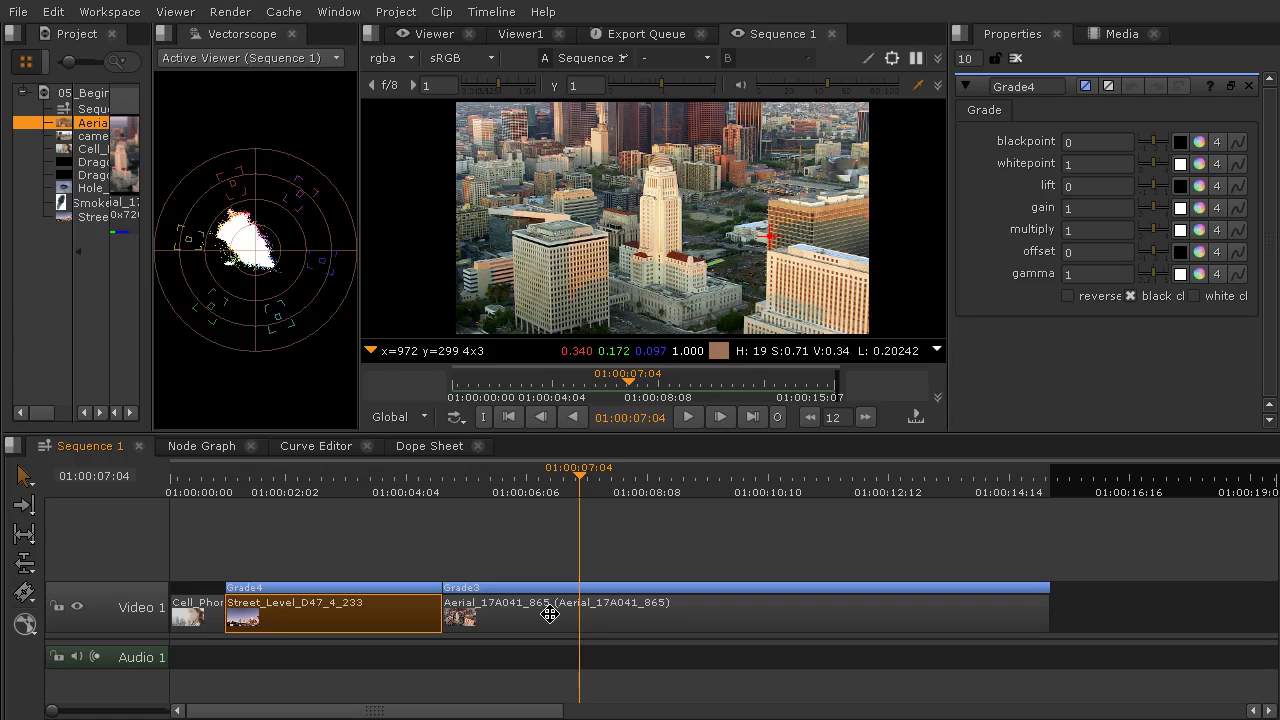
- Move the Aerial_17A041_865 clip together with Grade3 onto a new Video 2 track, overlapping the end of the street-level clip
key(ctrl+z)
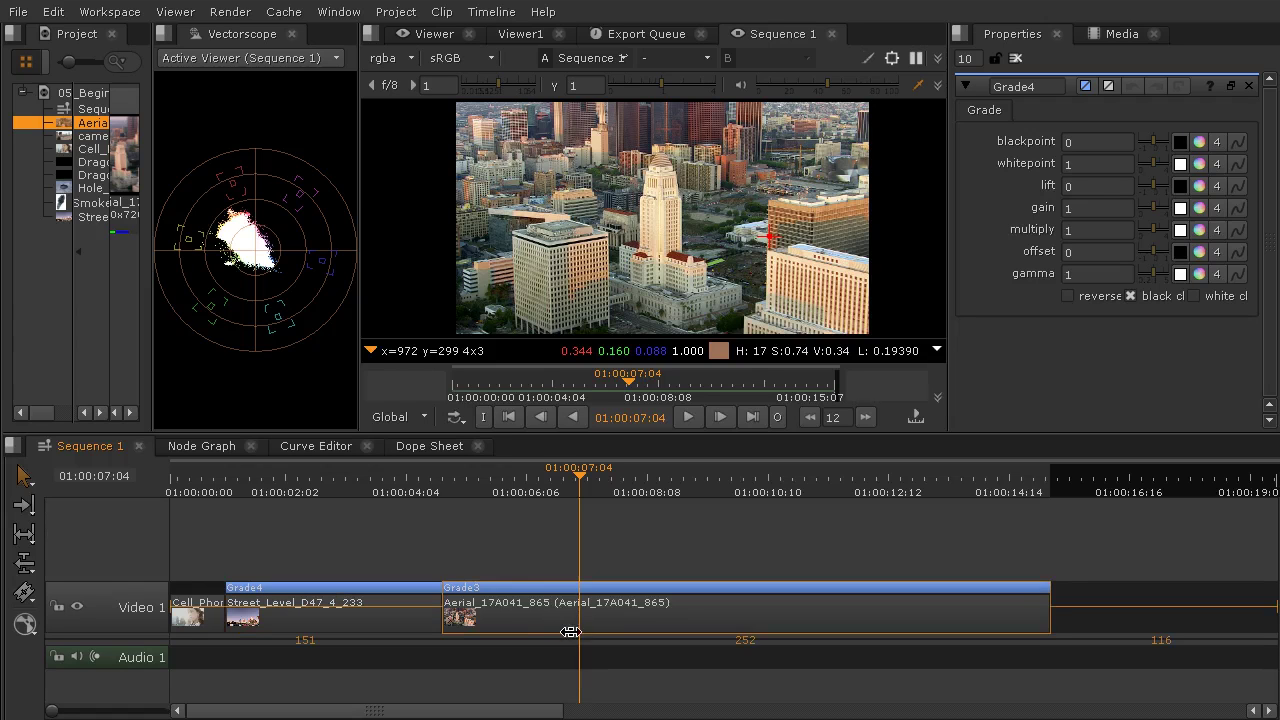
click(614, 618)
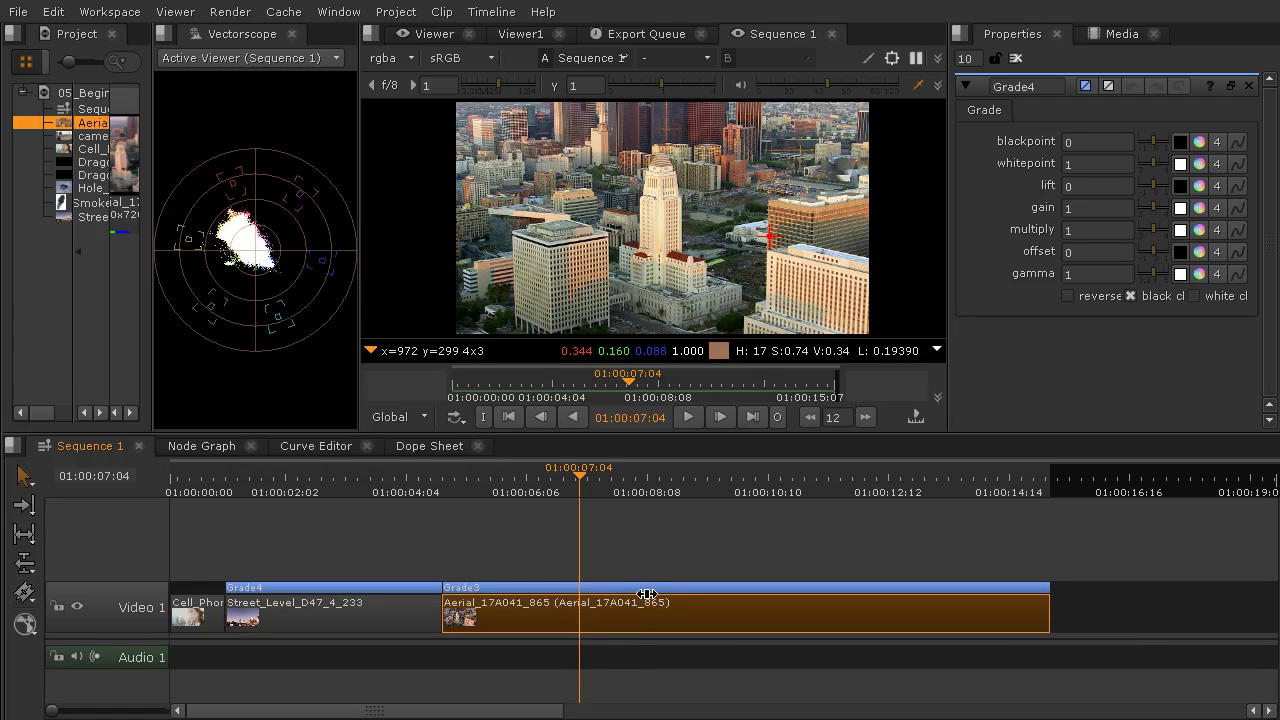
shift+click(491, 588)
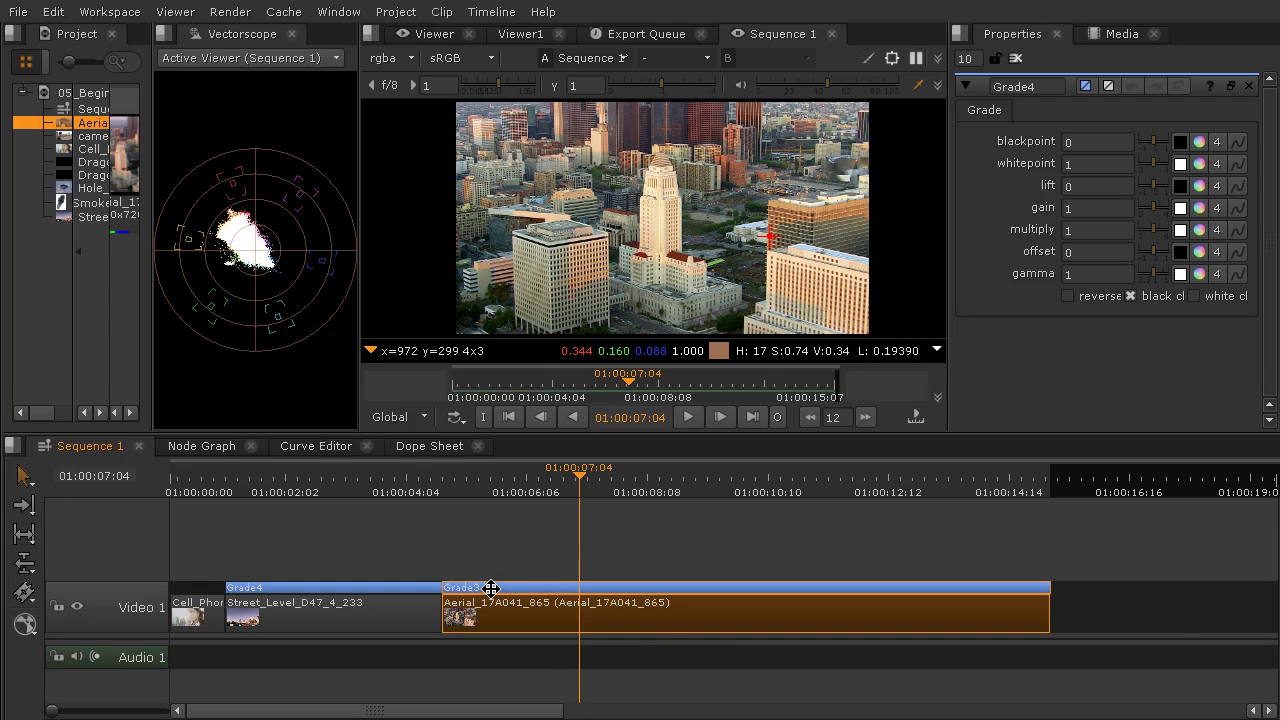
drag(666, 625, 620, 508)
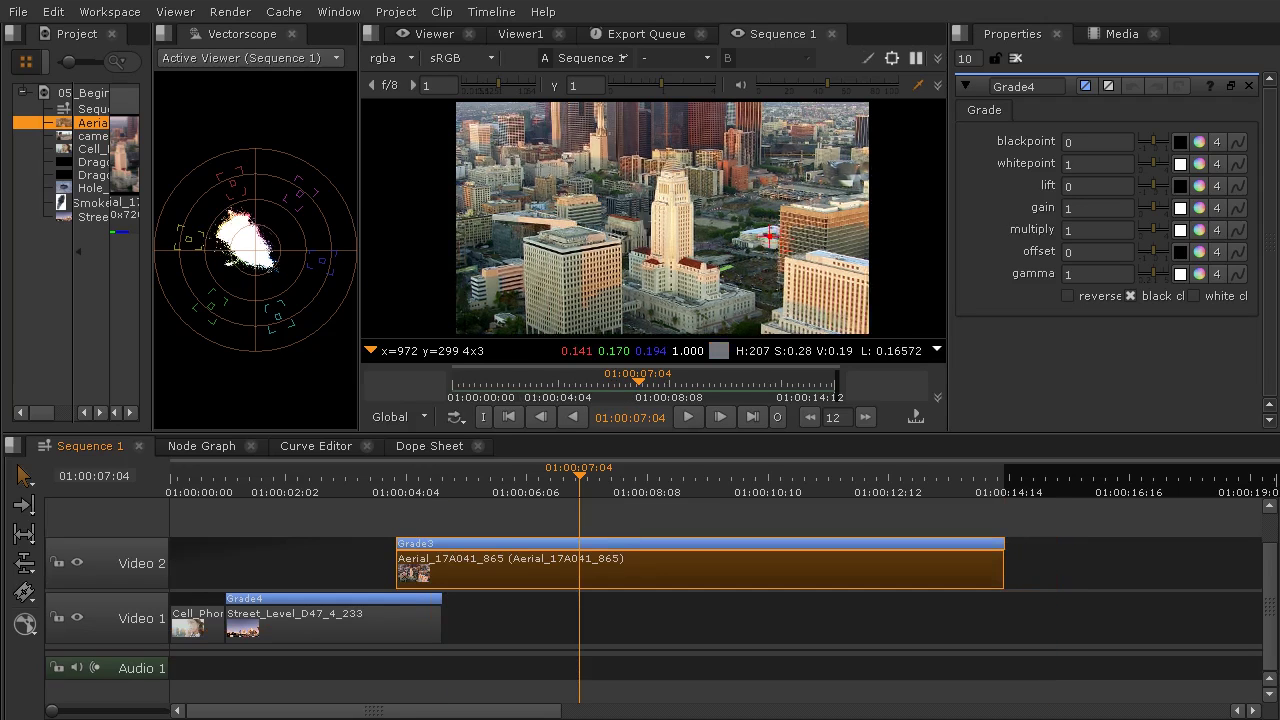
- Set up a viewer wipe at 01:00:04:08 comparing Sequence 1's Video 1 track in A with its Video 2 track in B
click(420, 483)
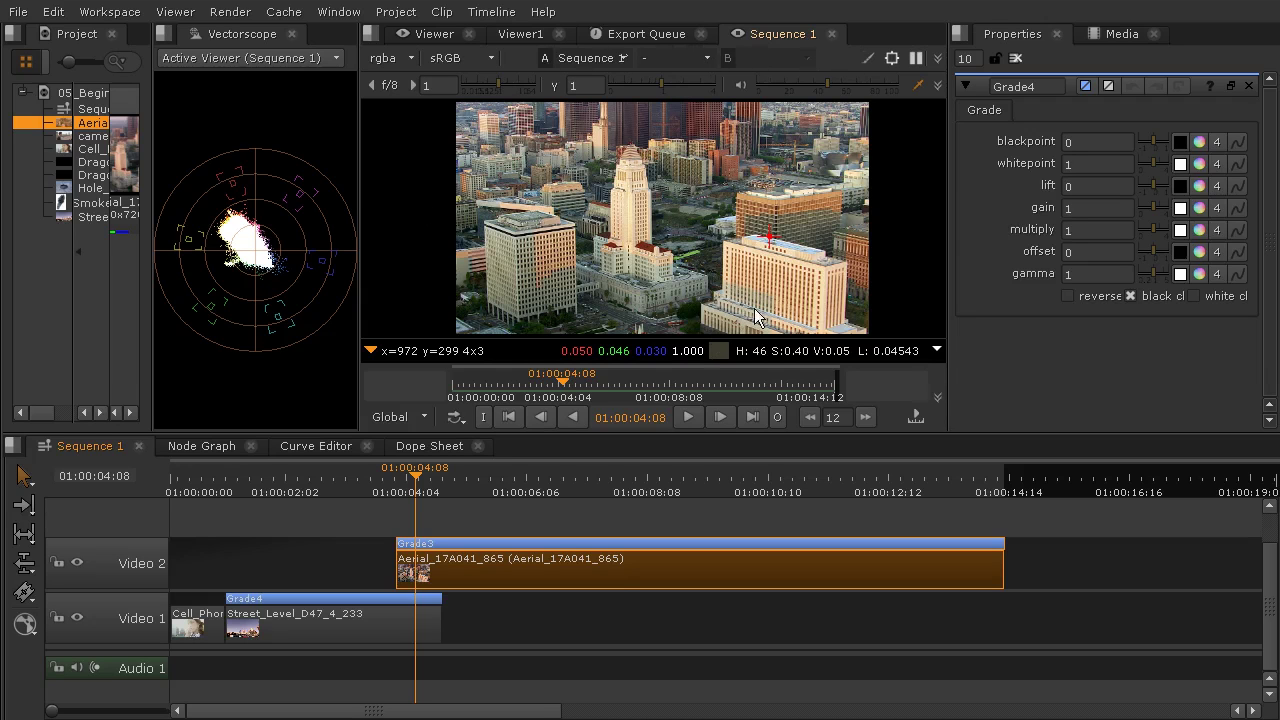
click(705, 58)
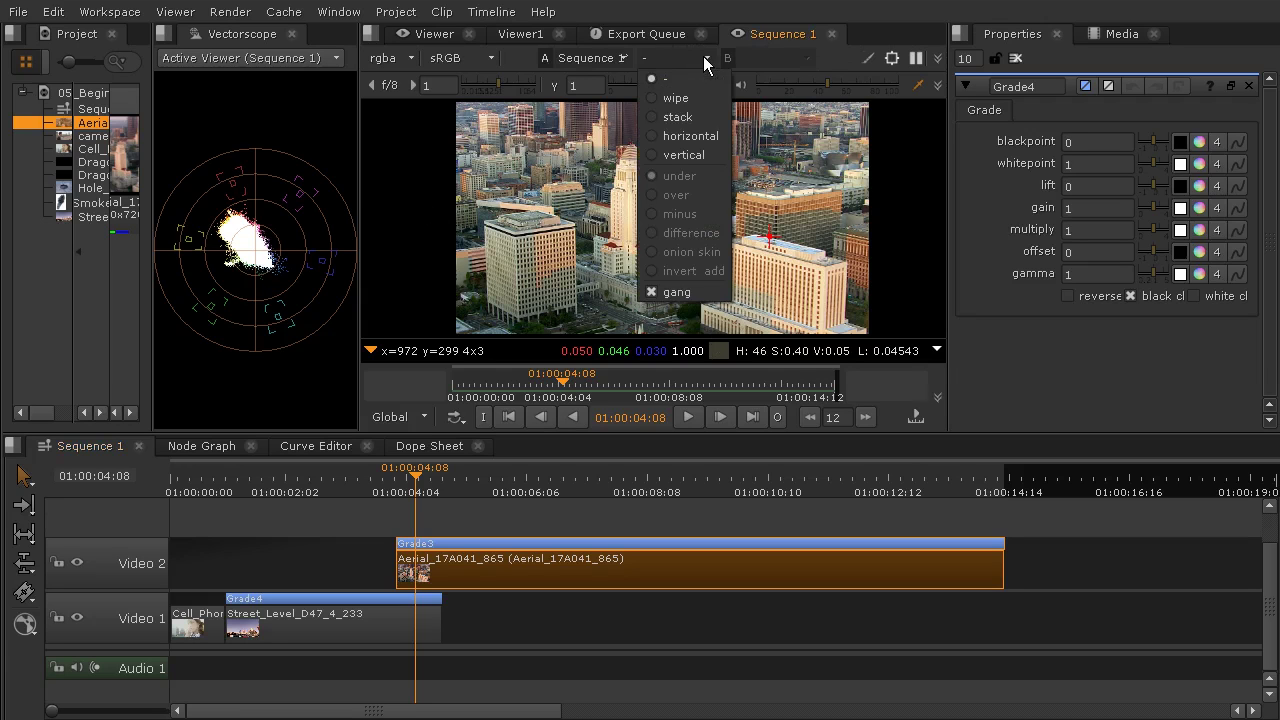
click(684, 100)
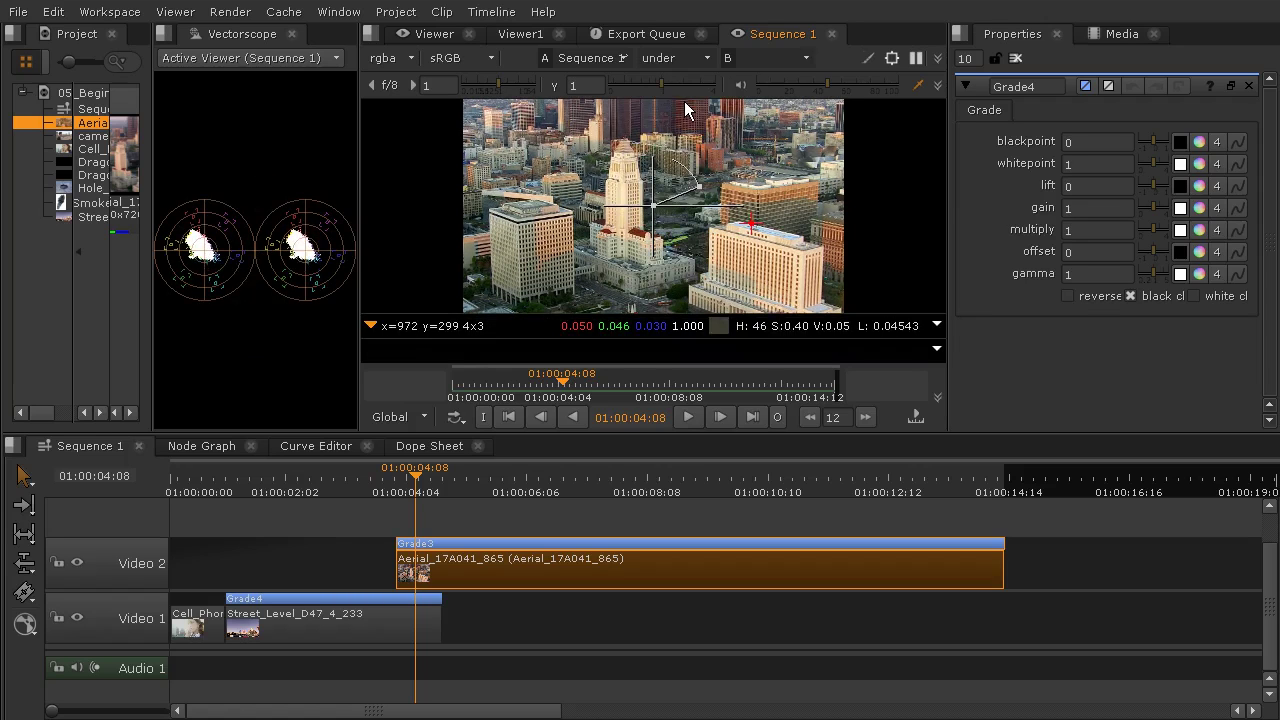
click(595, 58)
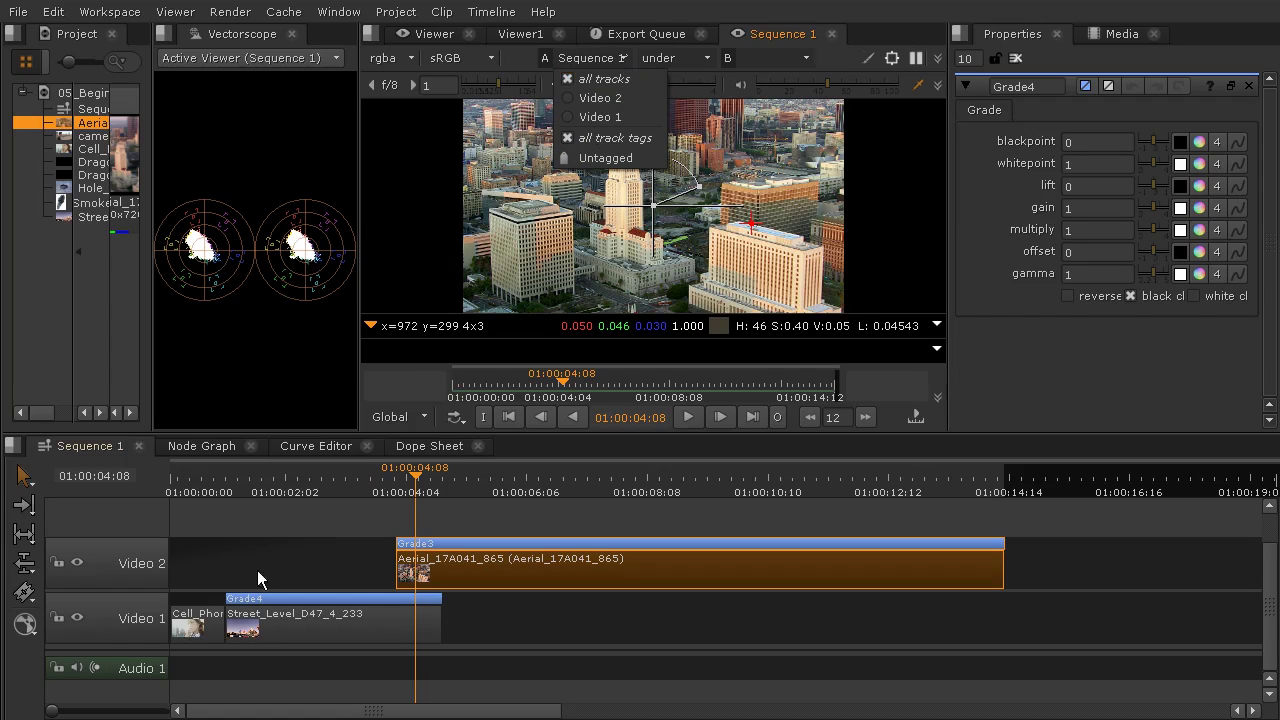
click(630, 118)
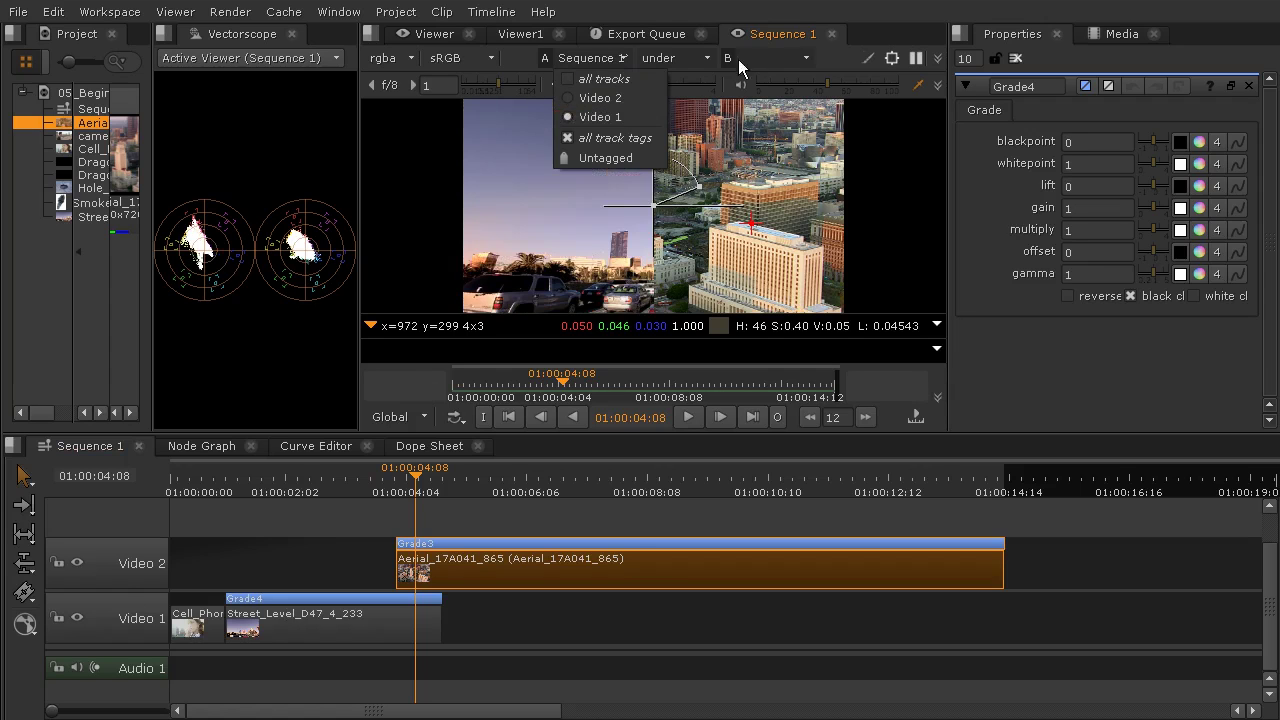
click(804, 58)
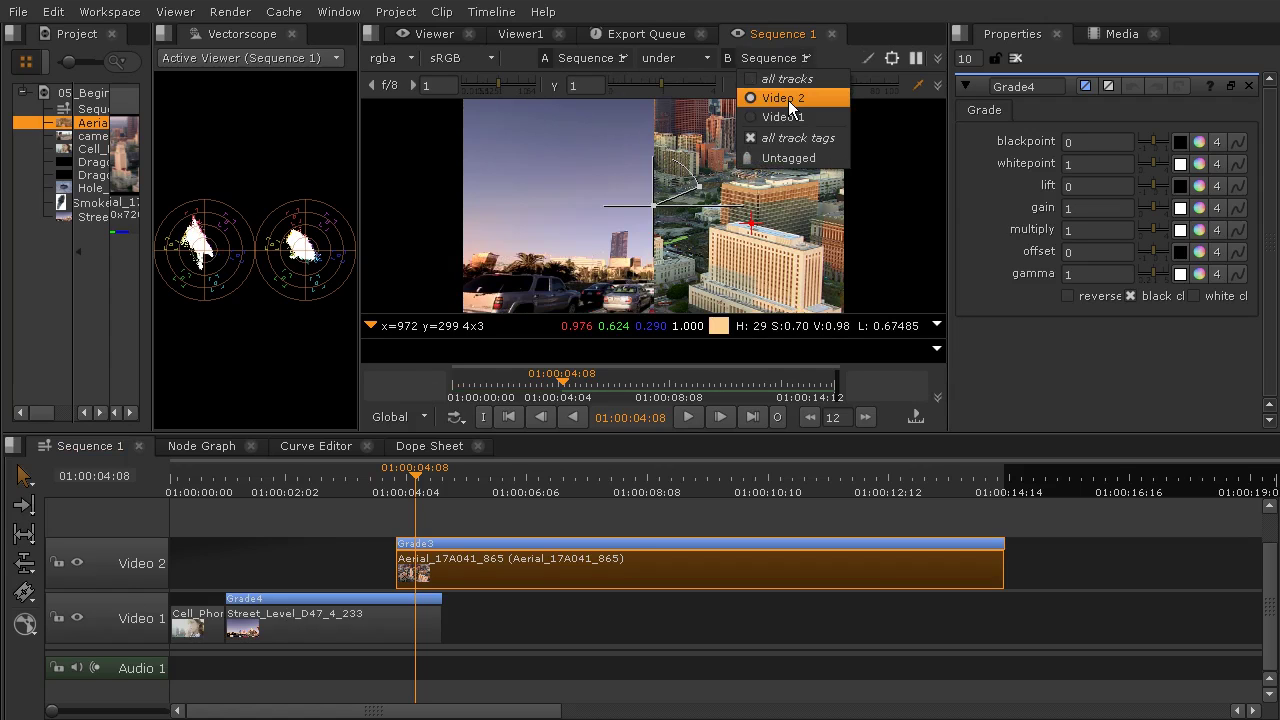
- Set the street-level clip's Grade4 blackpoint RGB to 0.005667, -0.006333, -0.014333 and its whitepoint RGB to 1.383334, 1.133333, 1.083334
click(917, 252)
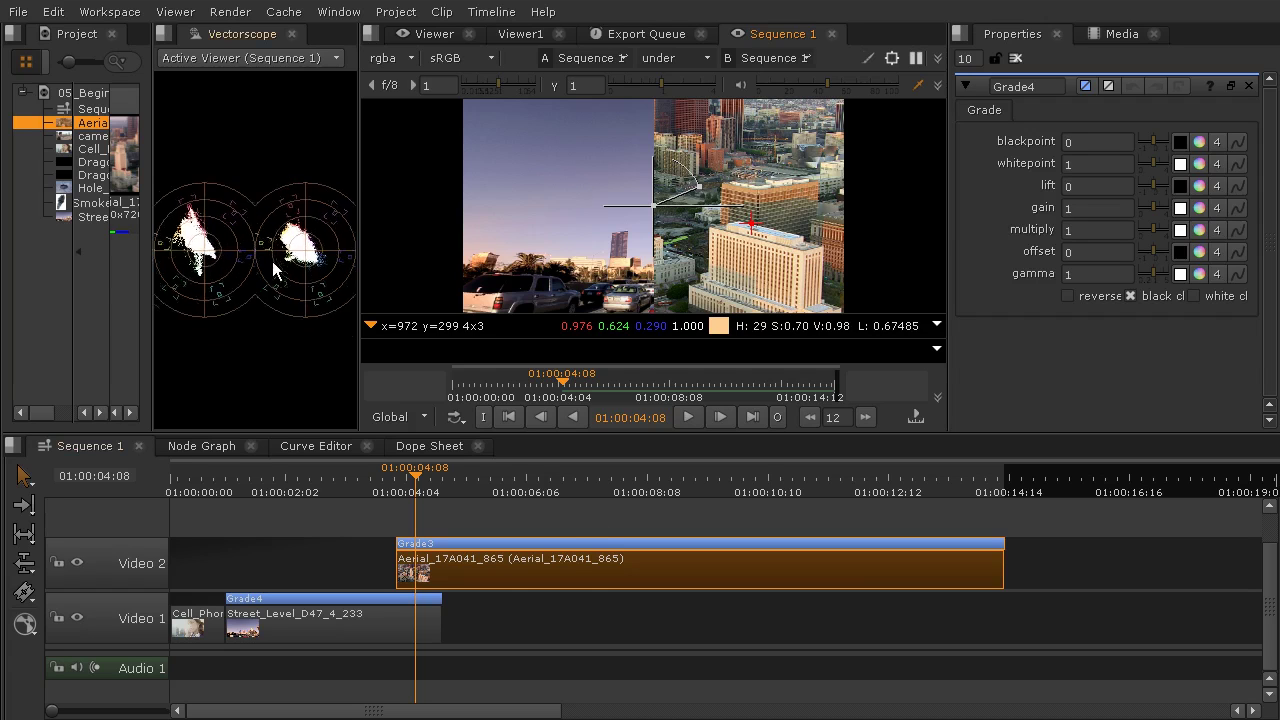
scroll(274, 278, up, 2)
drag(251, 274, 282, 305)
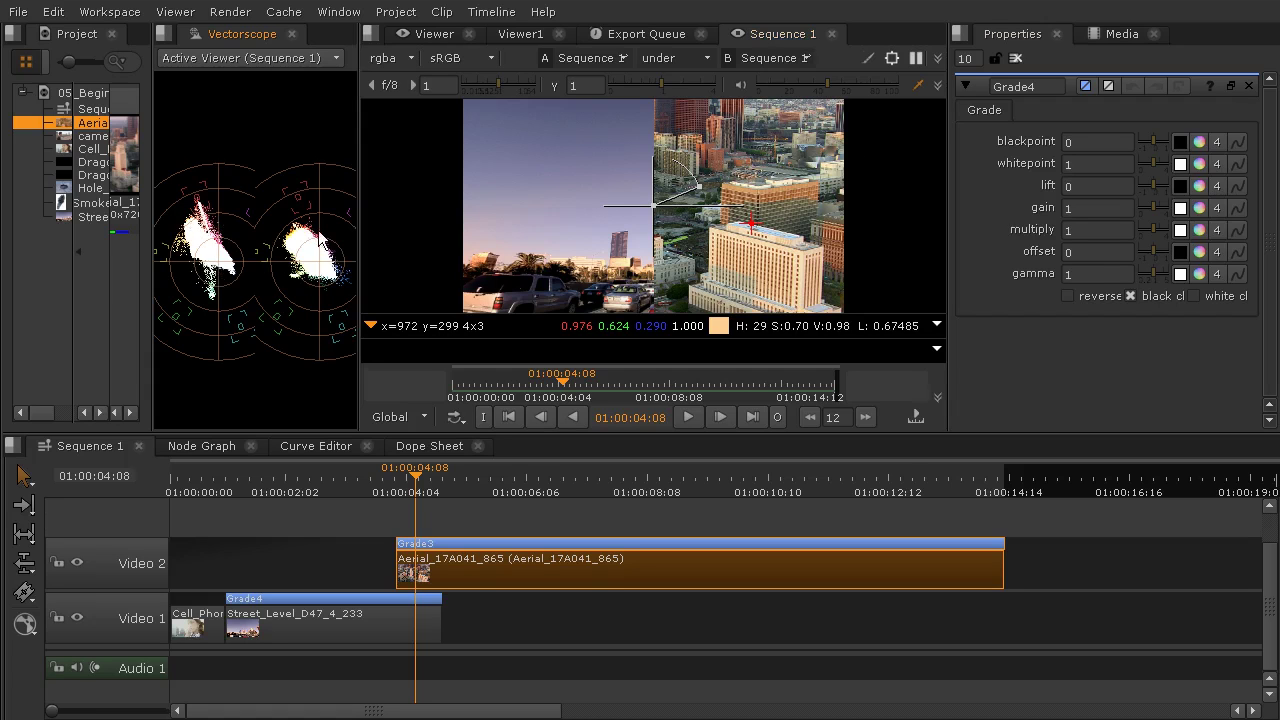
click(1200, 143)
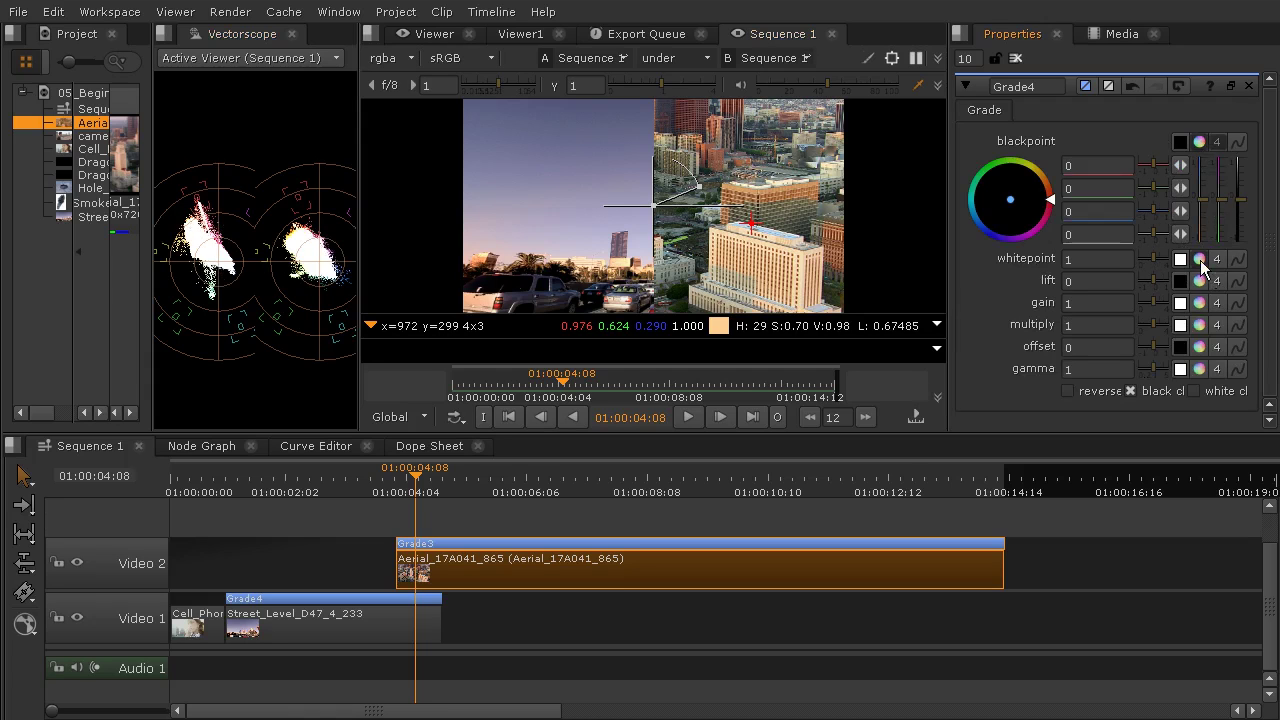
click(1200, 259)
mouse_move(1203, 212)
mouse_down()
mouse_move(1202, 195)
mouse_move(1203, 214)
mouse_move(1218, 192)
mouse_move(1216, 227)
mouse_move(1240, 210)
mouse_up()
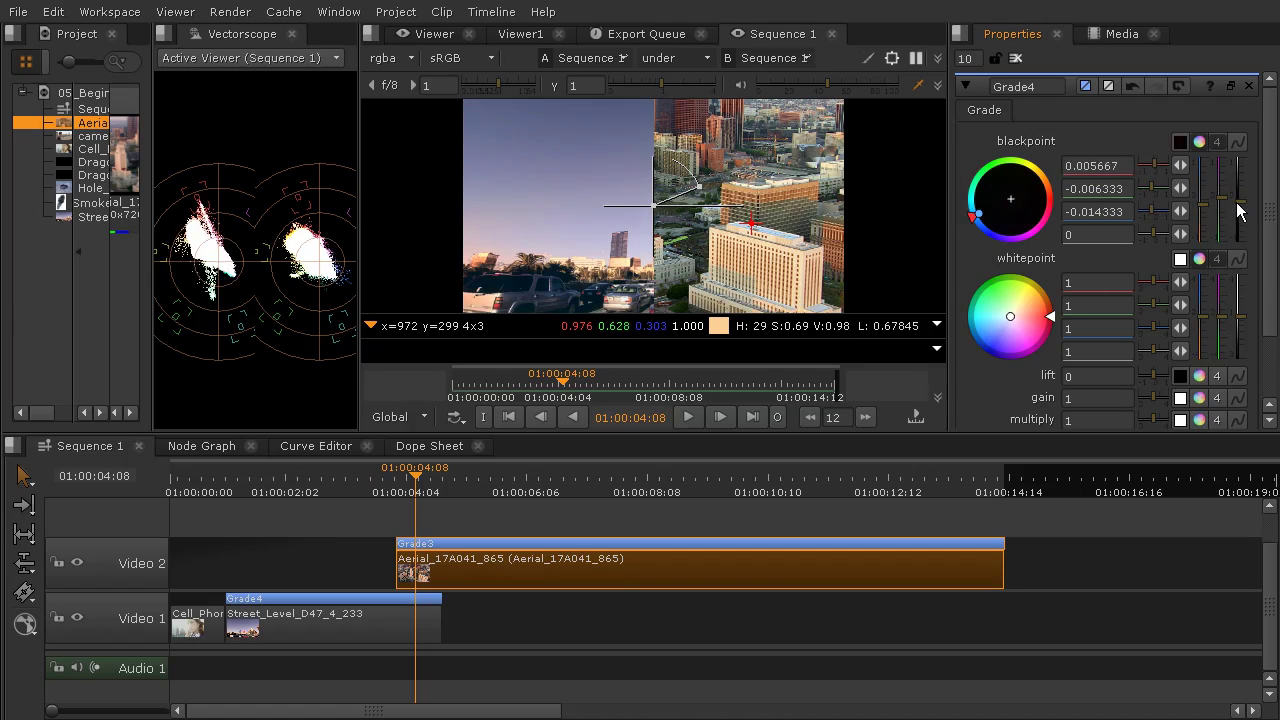
mouse_move(1205, 318)
mouse_down()
mouse_move(1205, 338)
mouse_move(1239, 313)
mouse_up()
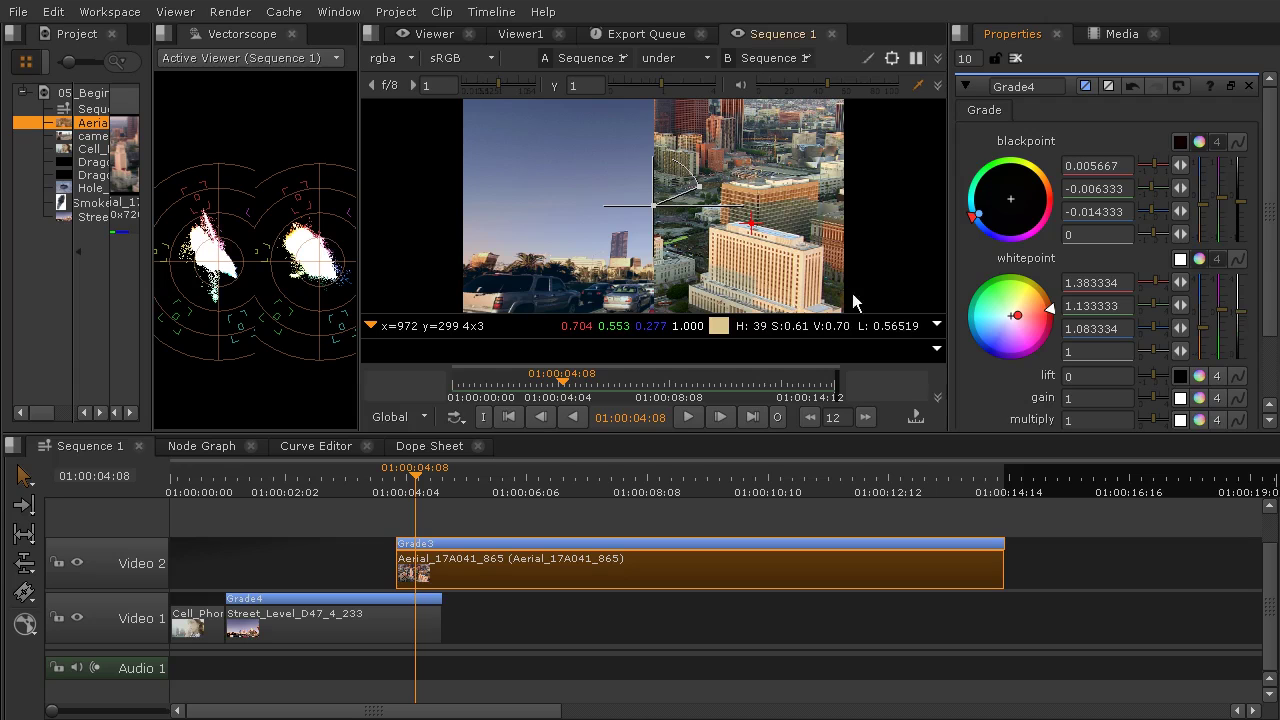
- Check the dark car in the street-level clip and refine Grade4's blackpoint RGB to -0.004667, -0.005667, -0.004667
scroll(551, 277, up, 5)
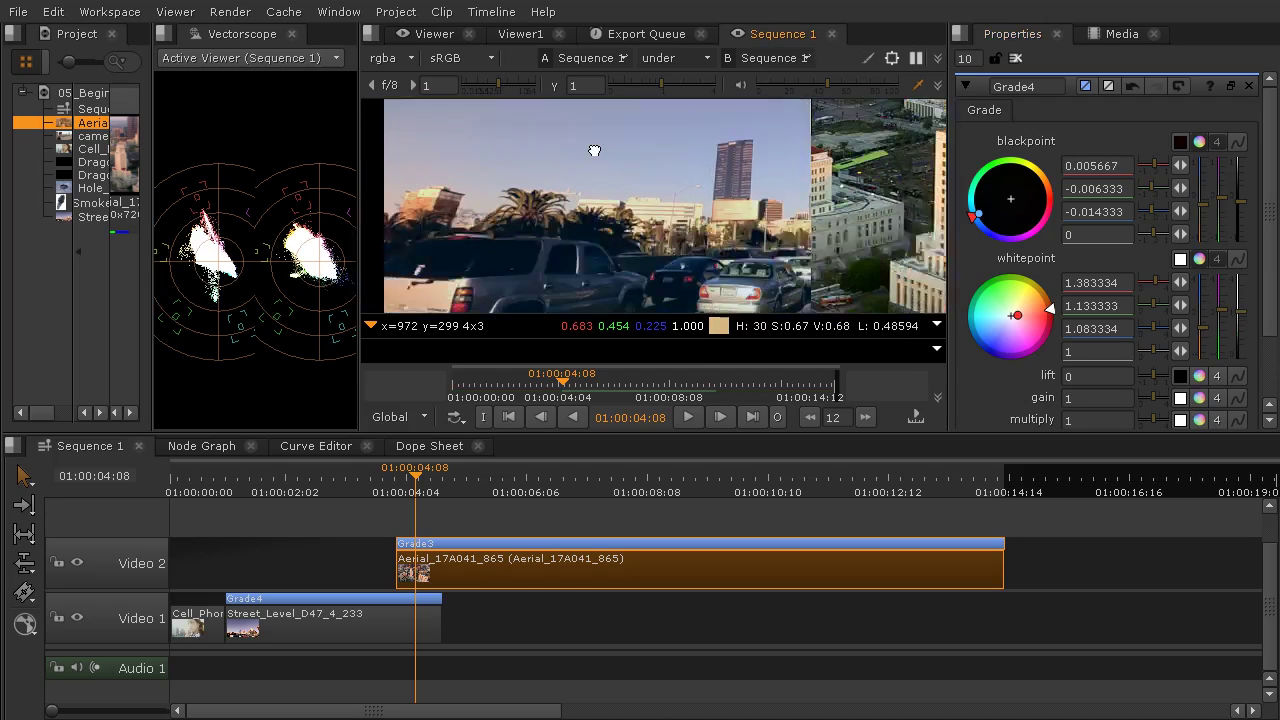
scroll(572, 190, up, 4)
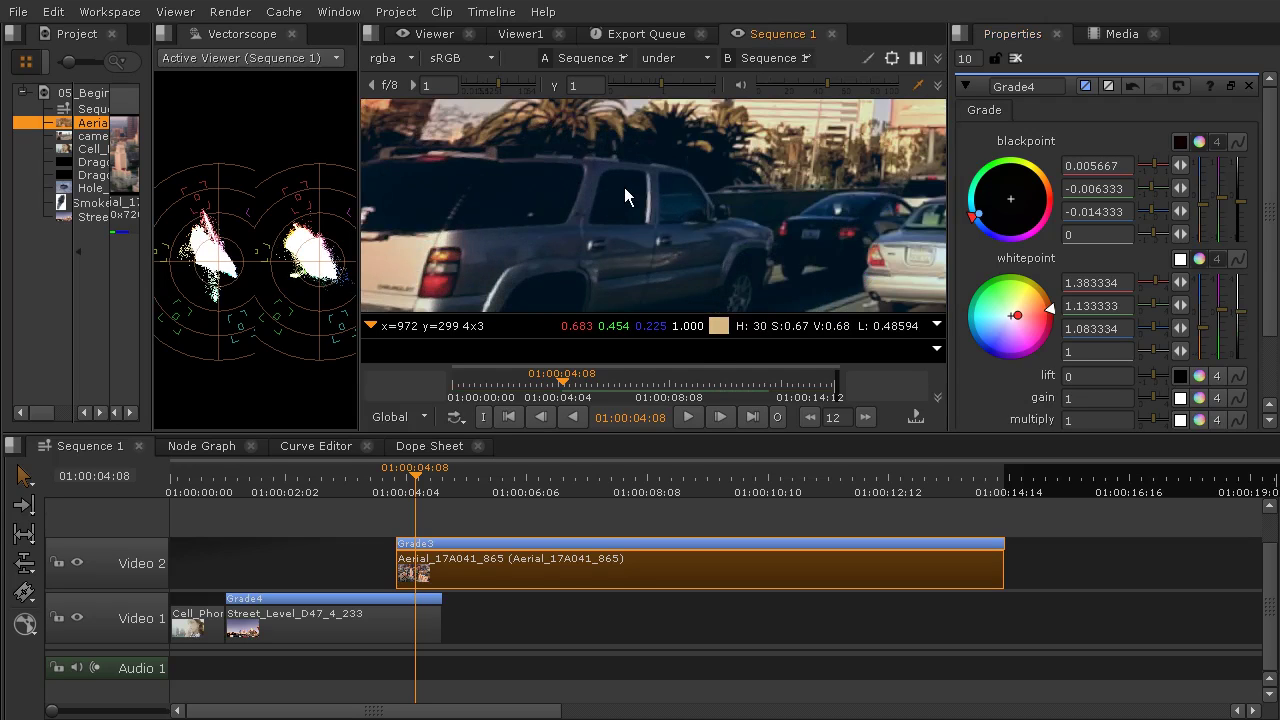
scroll(624, 187, up, 2)
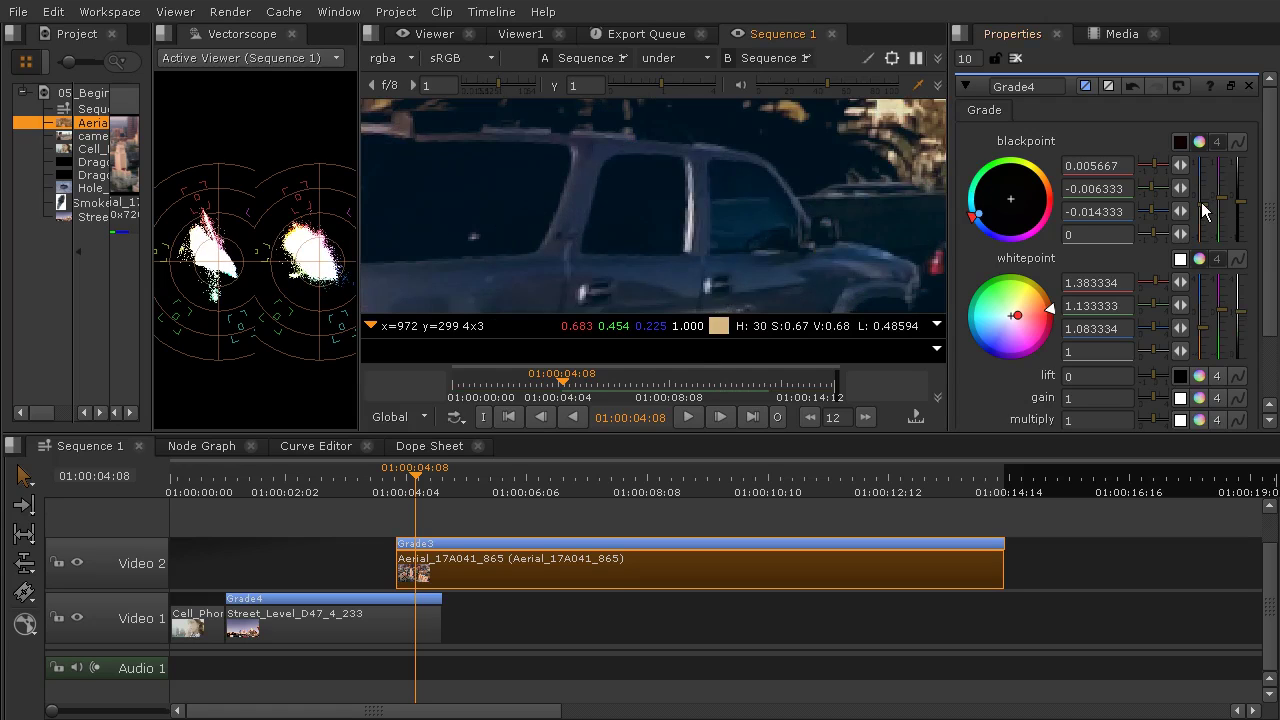
drag(1202, 207, 1202, 201)
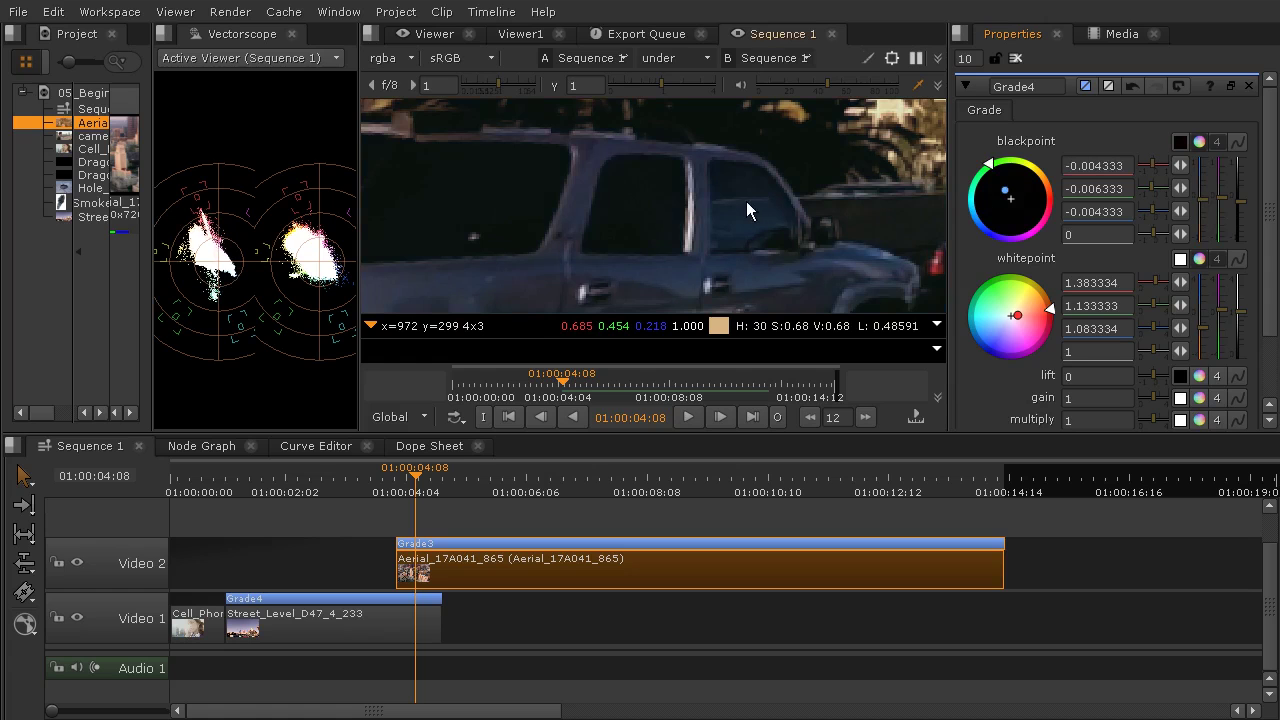
drag(1220, 200, 1219, 198)
scroll(831, 188, down, 8)
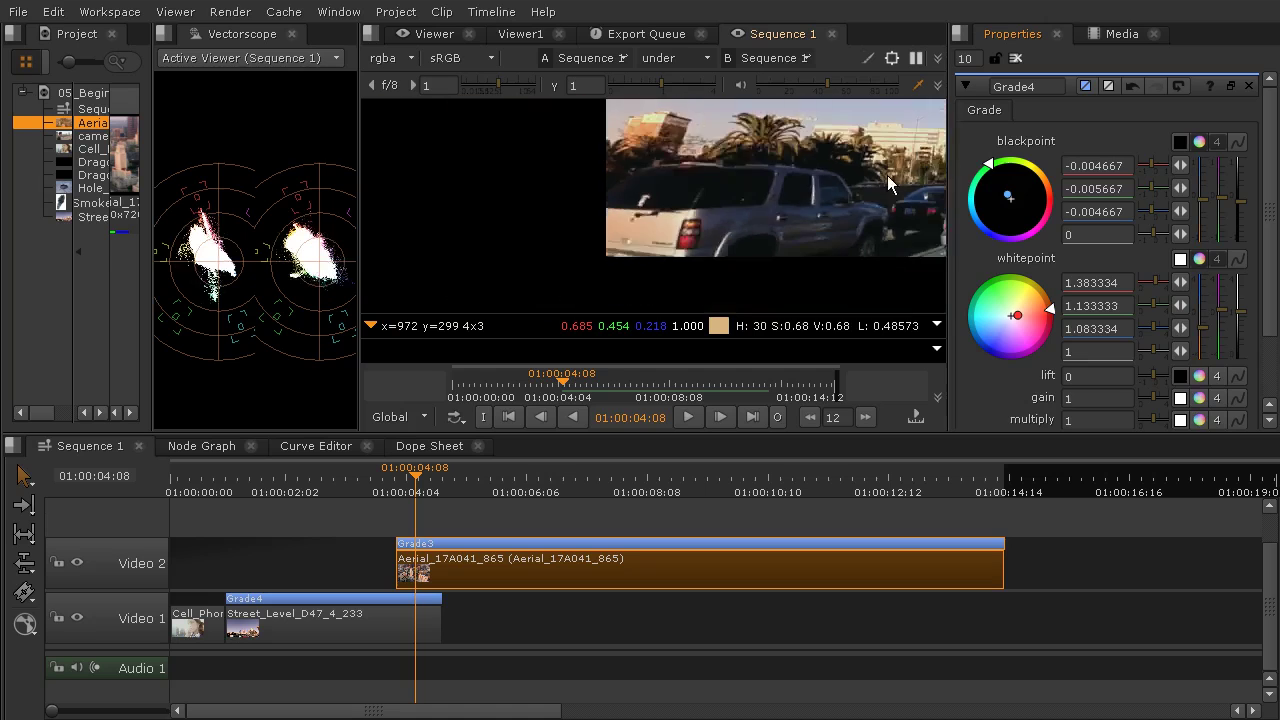
scroll(715, 226, down, 4)
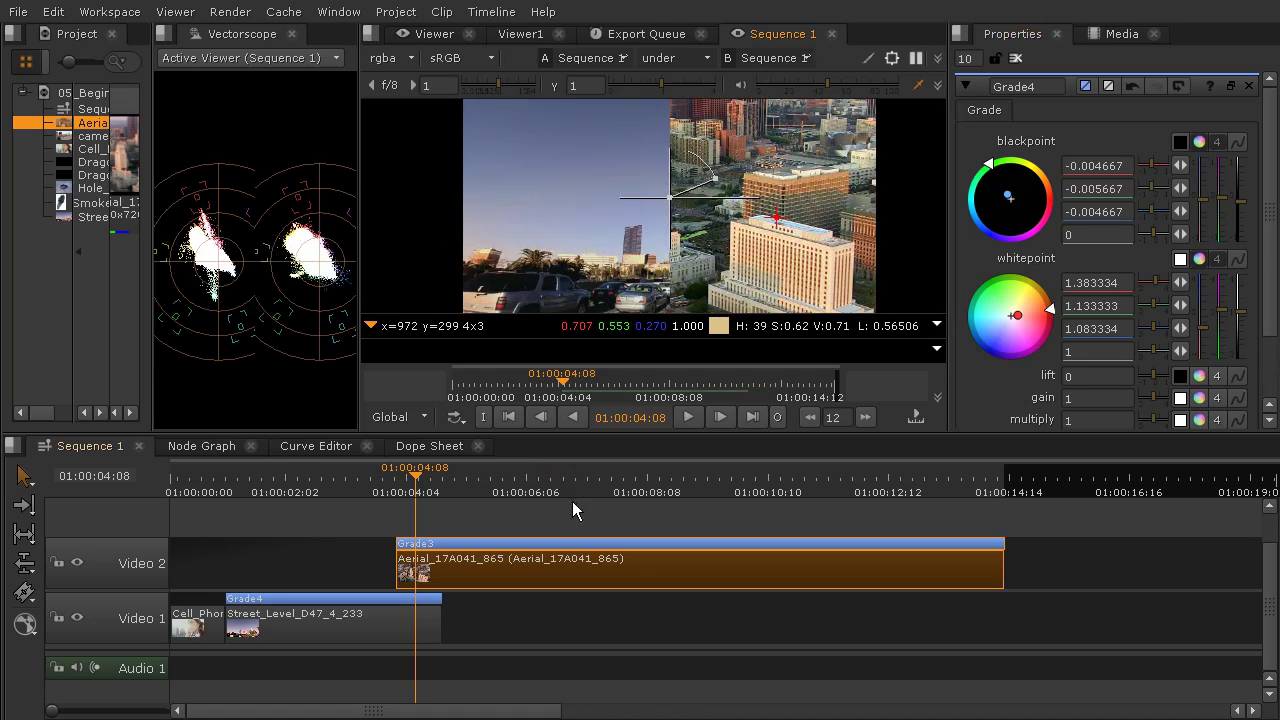
- Turn off the viewer wipe and show all of Sequence 1's tracks in the A input
click(674, 57)
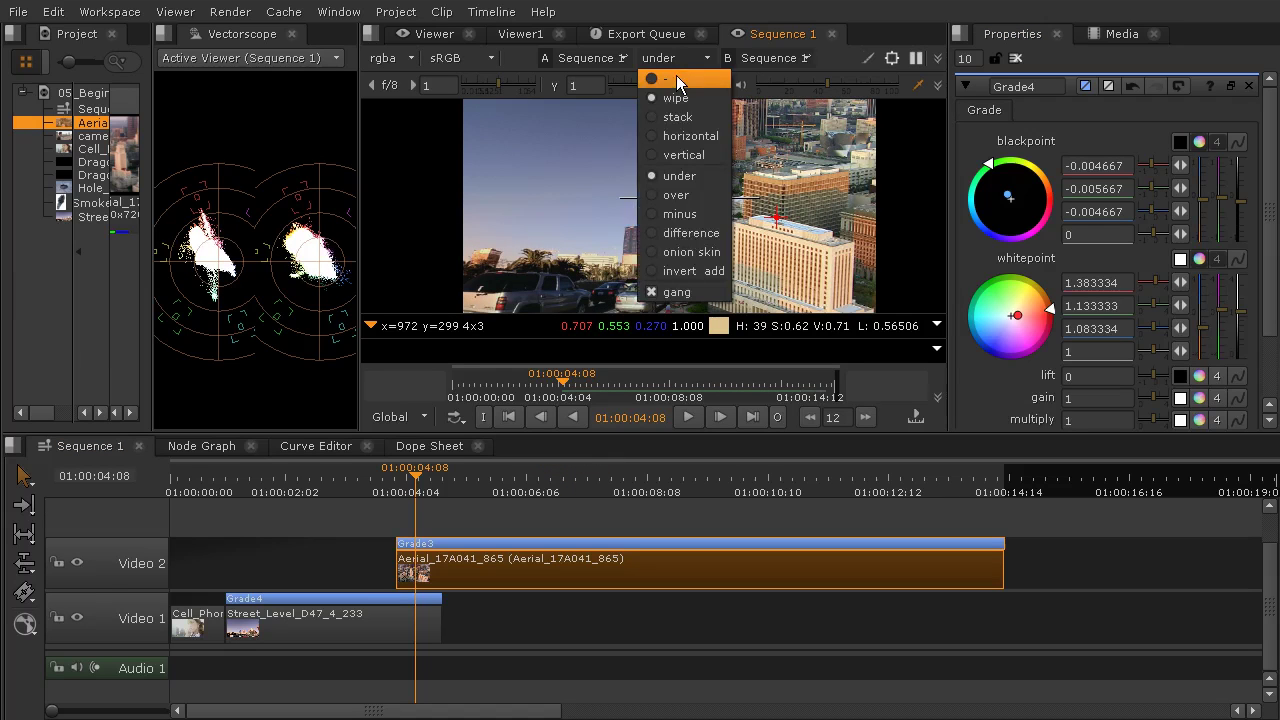
click(668, 80)
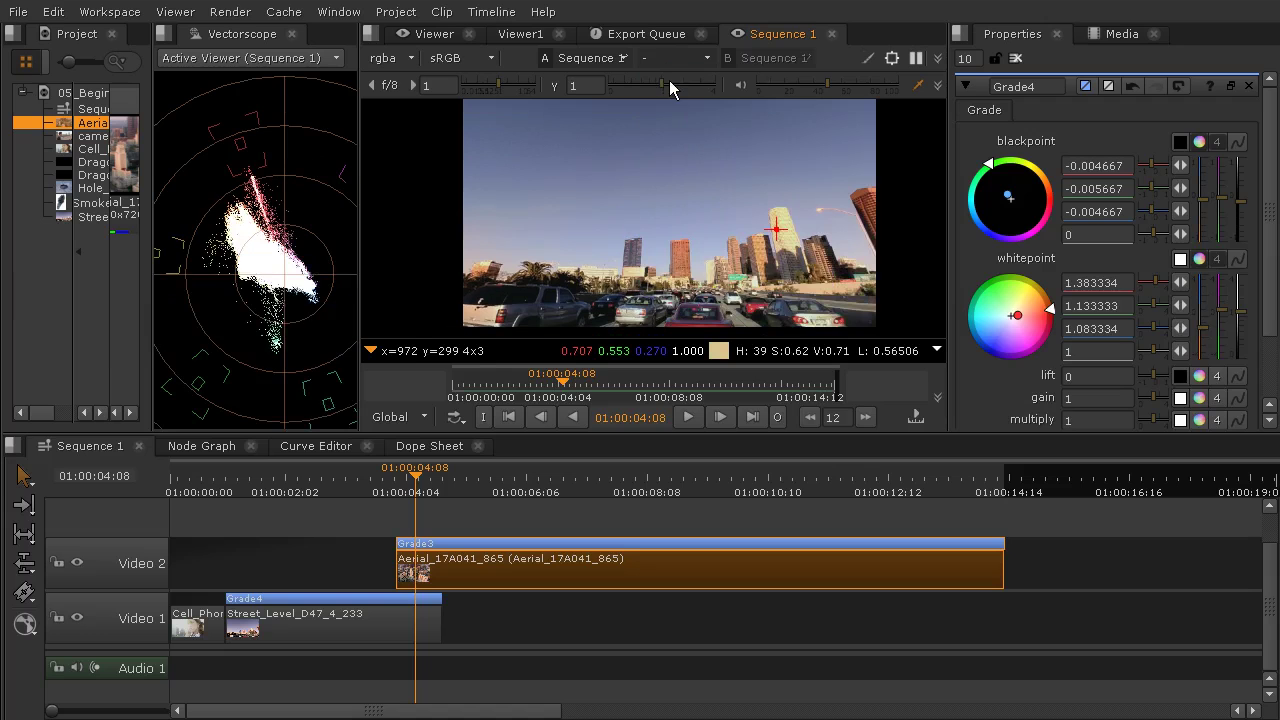
click(597, 58)
click(600, 79)
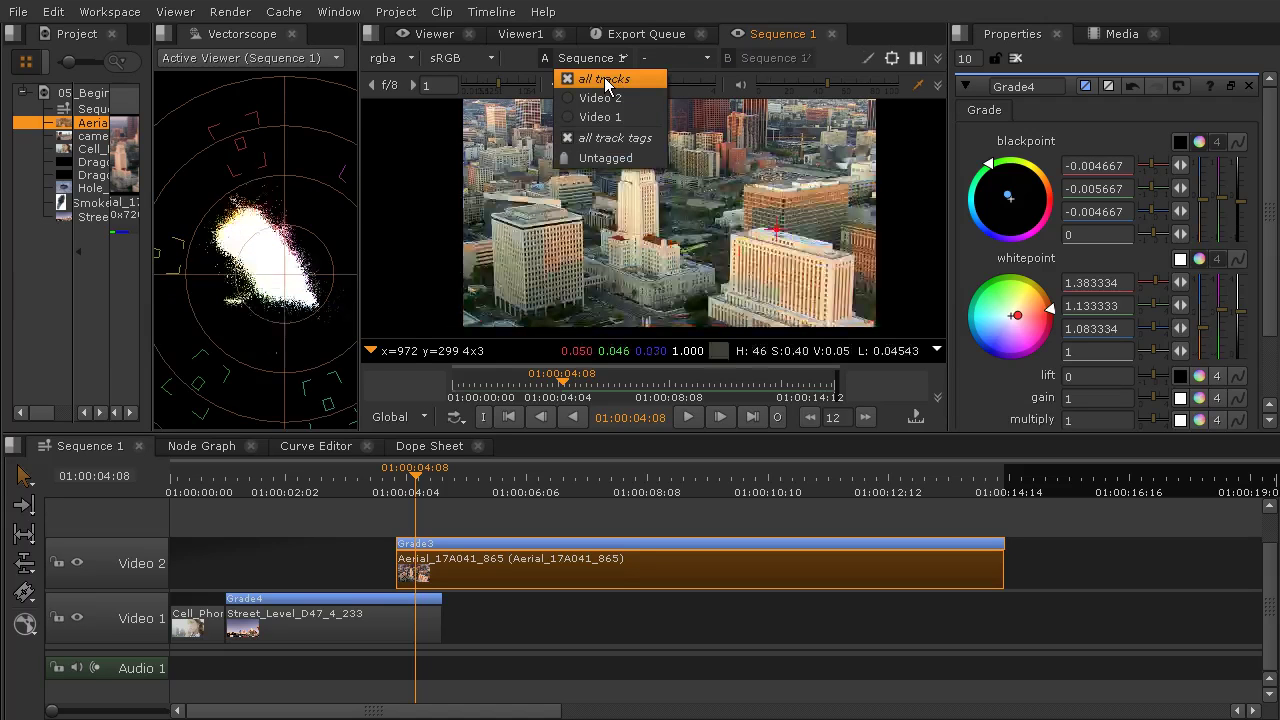
- Move the aerial clip with Grade3 back onto Video 1 directly after the street-level clip and scrub back to 01:00:02:08
drag(337, 488, 497, 570)
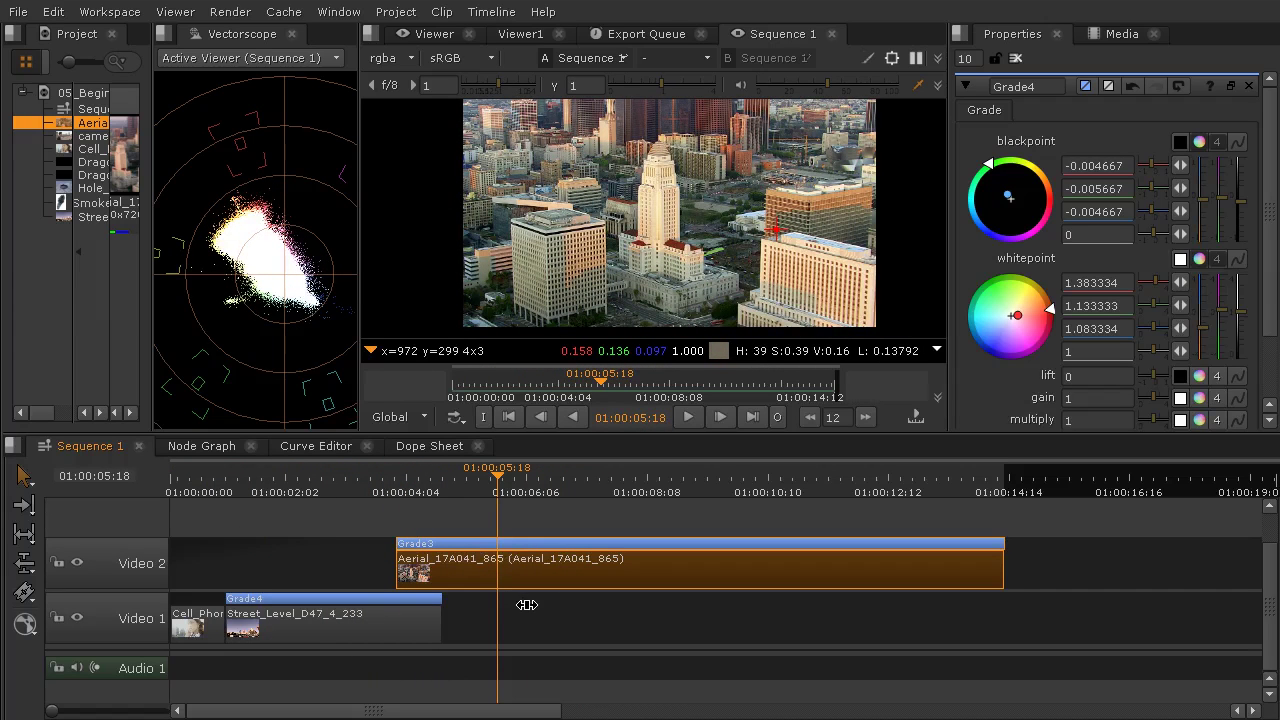
drag(541, 572, 588, 623)
drag(455, 482, 305, 530)
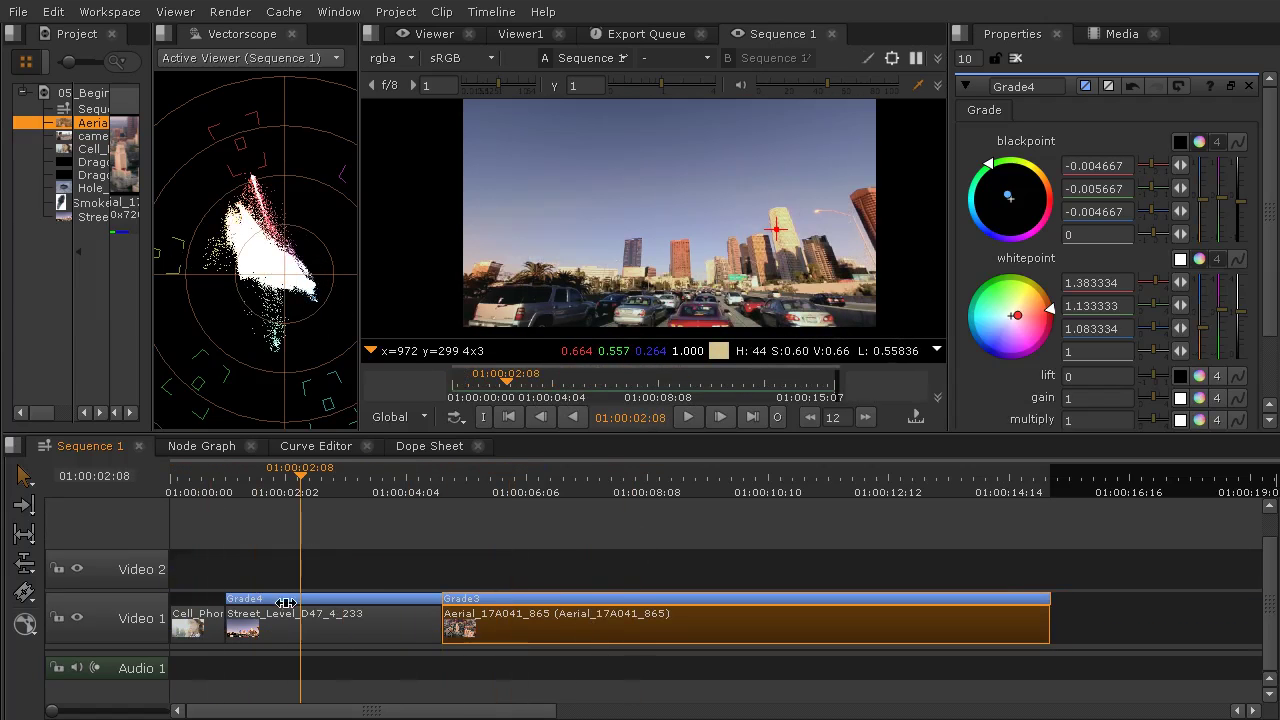
- Move the aerial clip with Grade3 onto Video 2 so it overlaps the cell phone clip's end, and park the playhead at 01:00:00:21
click(181, 623)
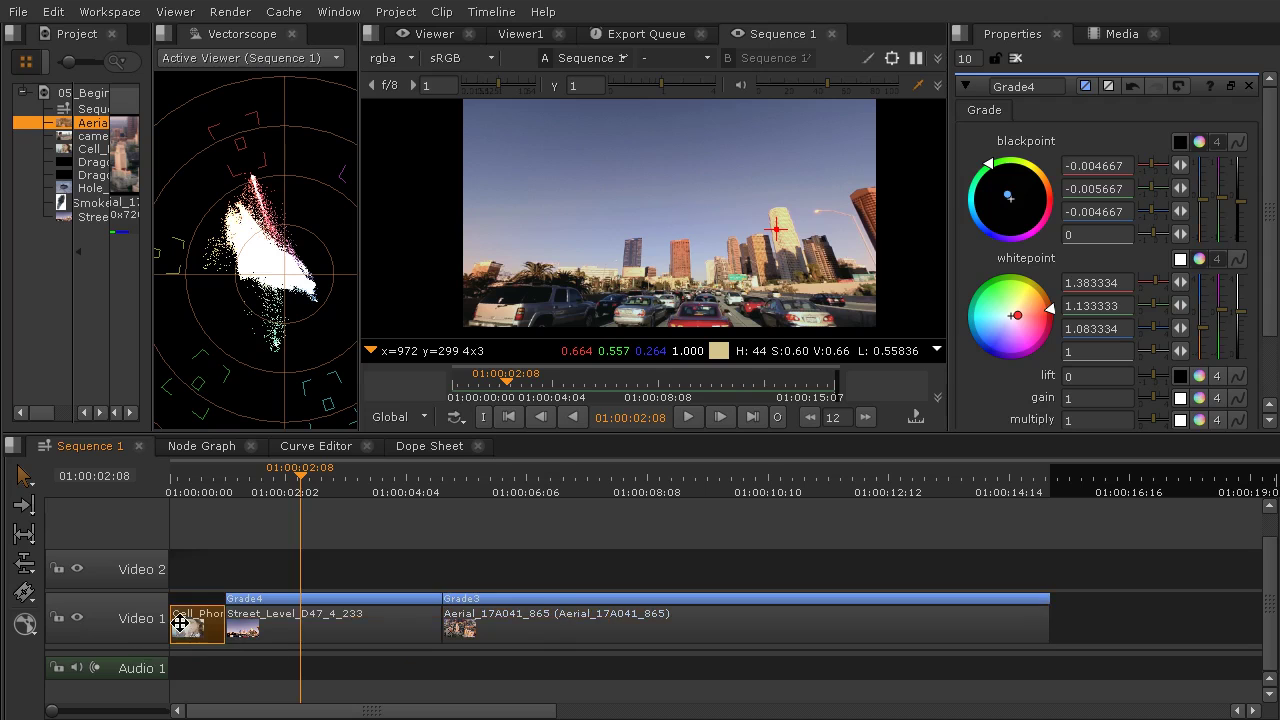
click(528, 620)
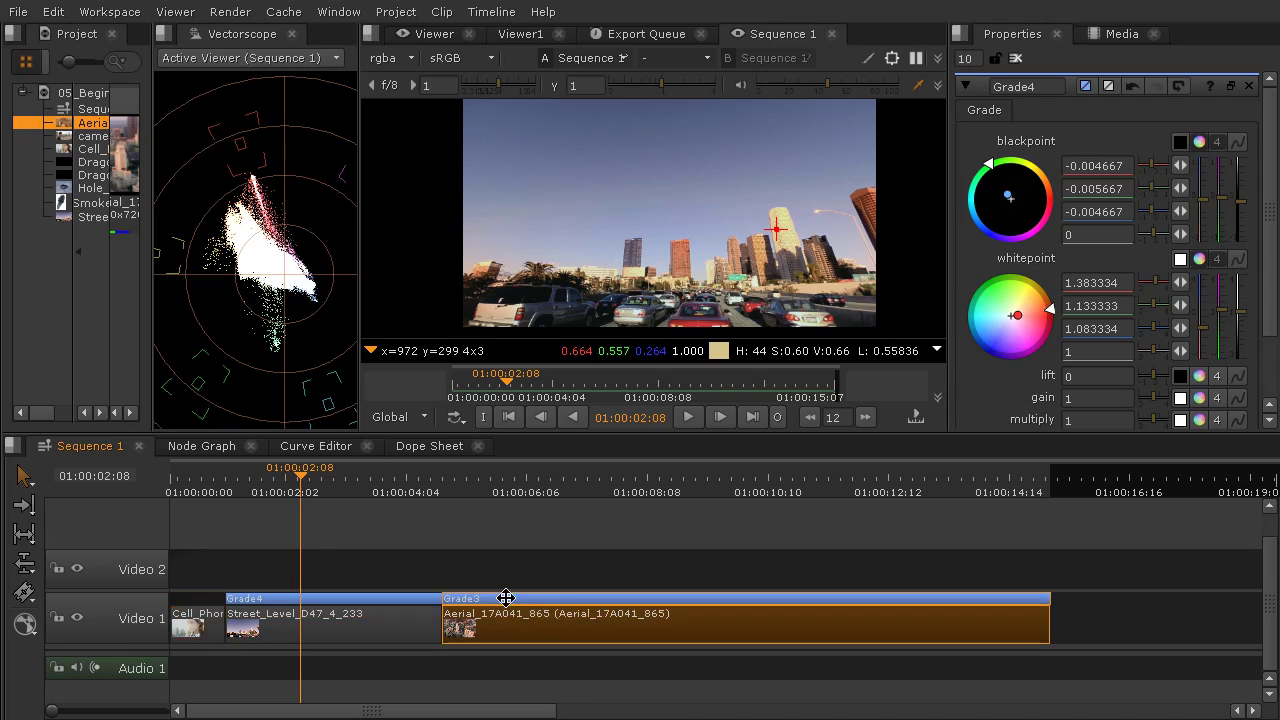
drag(516, 610, 274, 551)
click(195, 490)
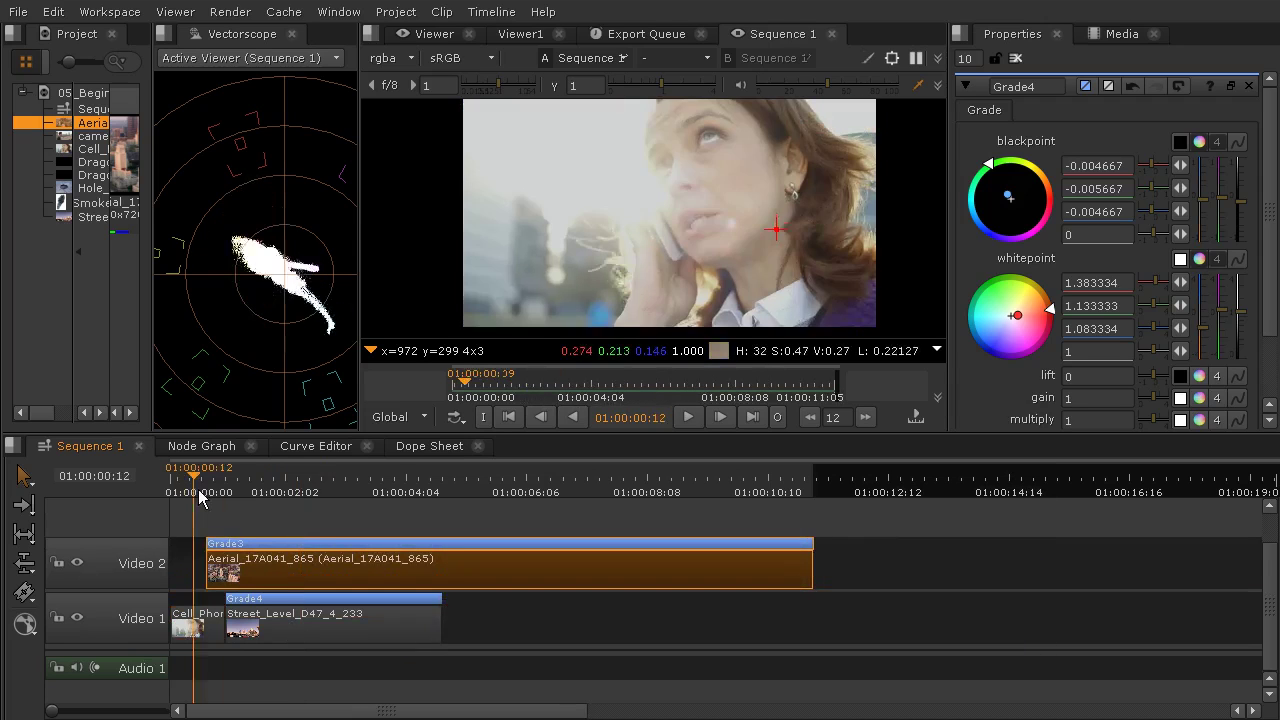
drag(200, 497, 222, 500)
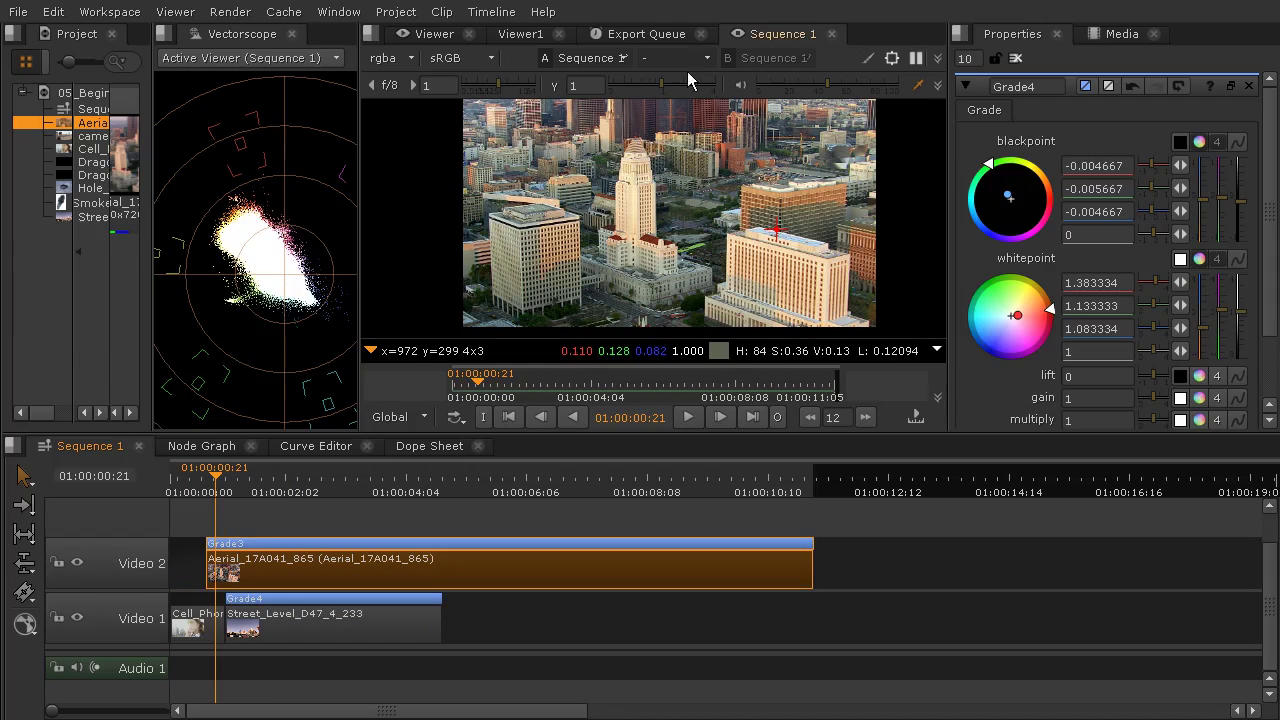
- Set up a viewer wipe with Sequence 1's Video 1 track in A and its Video 2 track in B
click(604, 58)
click(600, 117)
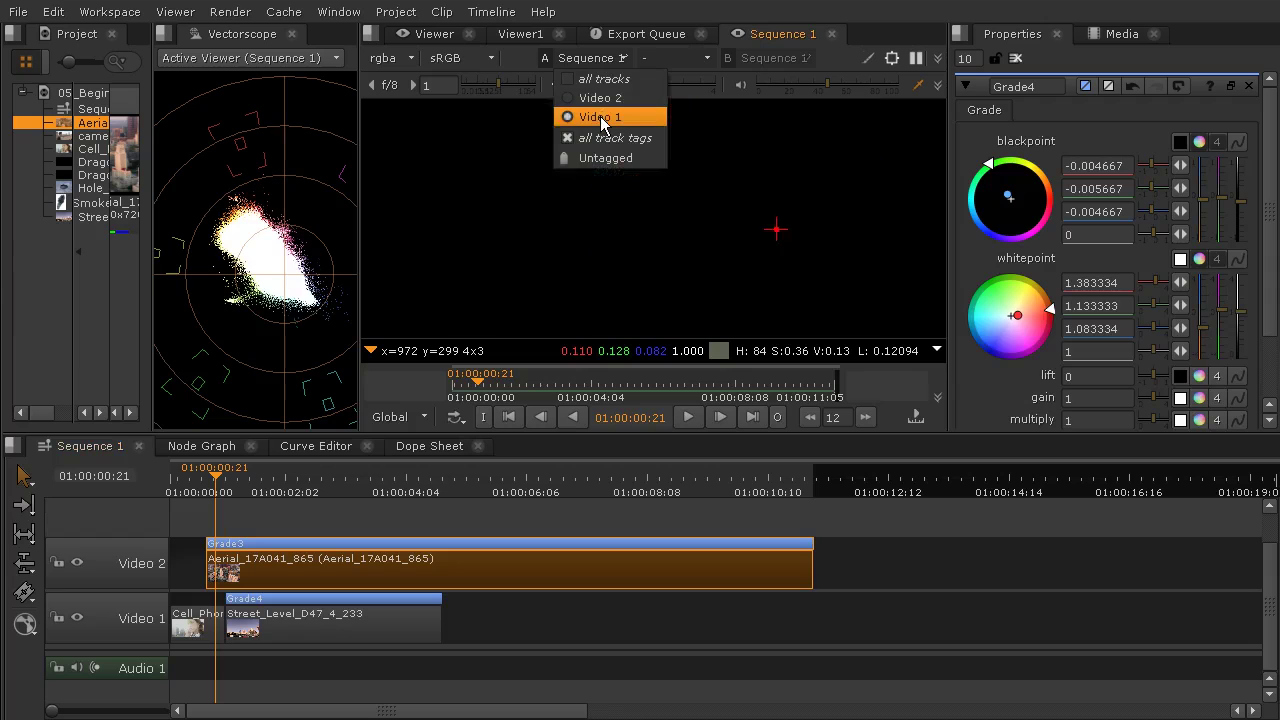
click(795, 65)
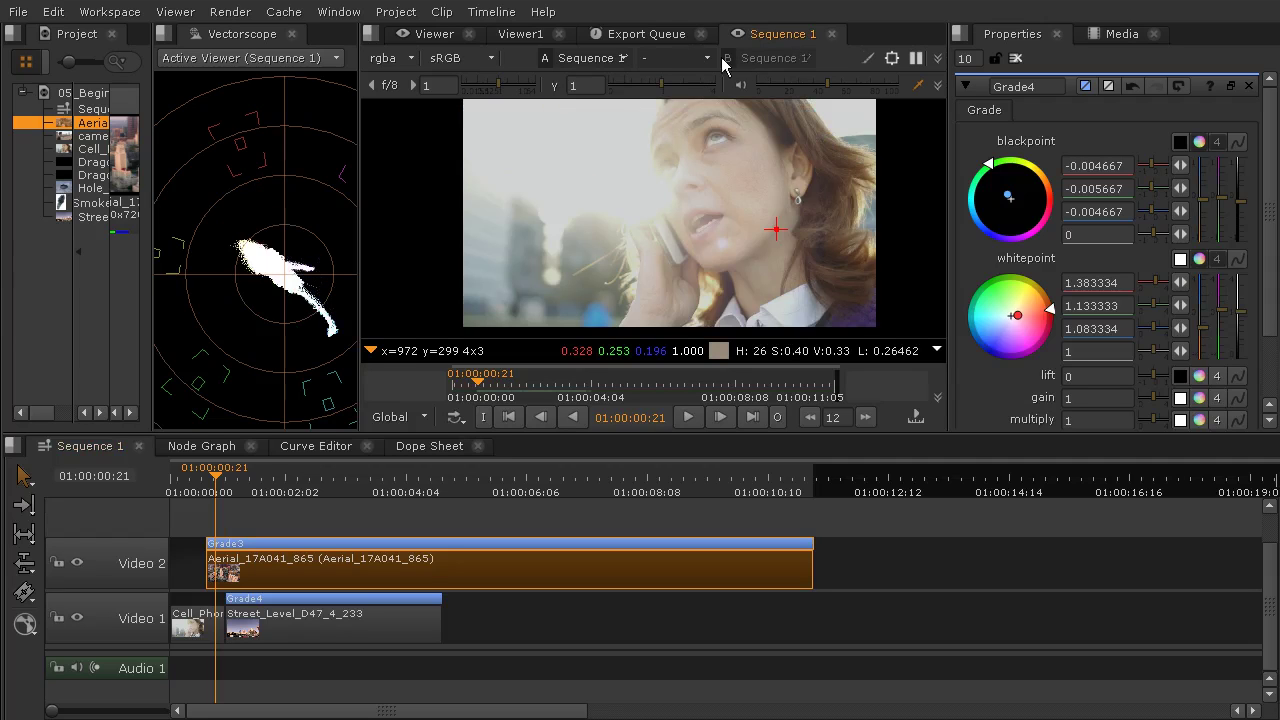
click(676, 62)
click(676, 98)
click(772, 58)
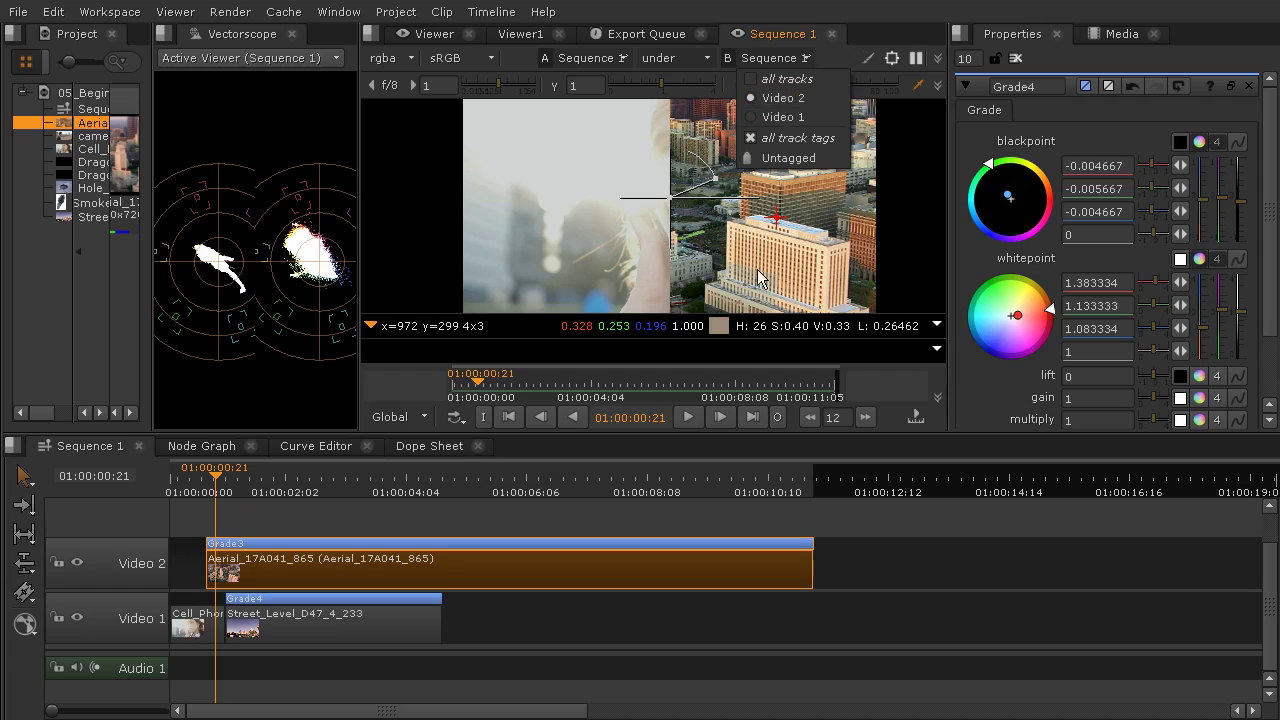
click(781, 100)
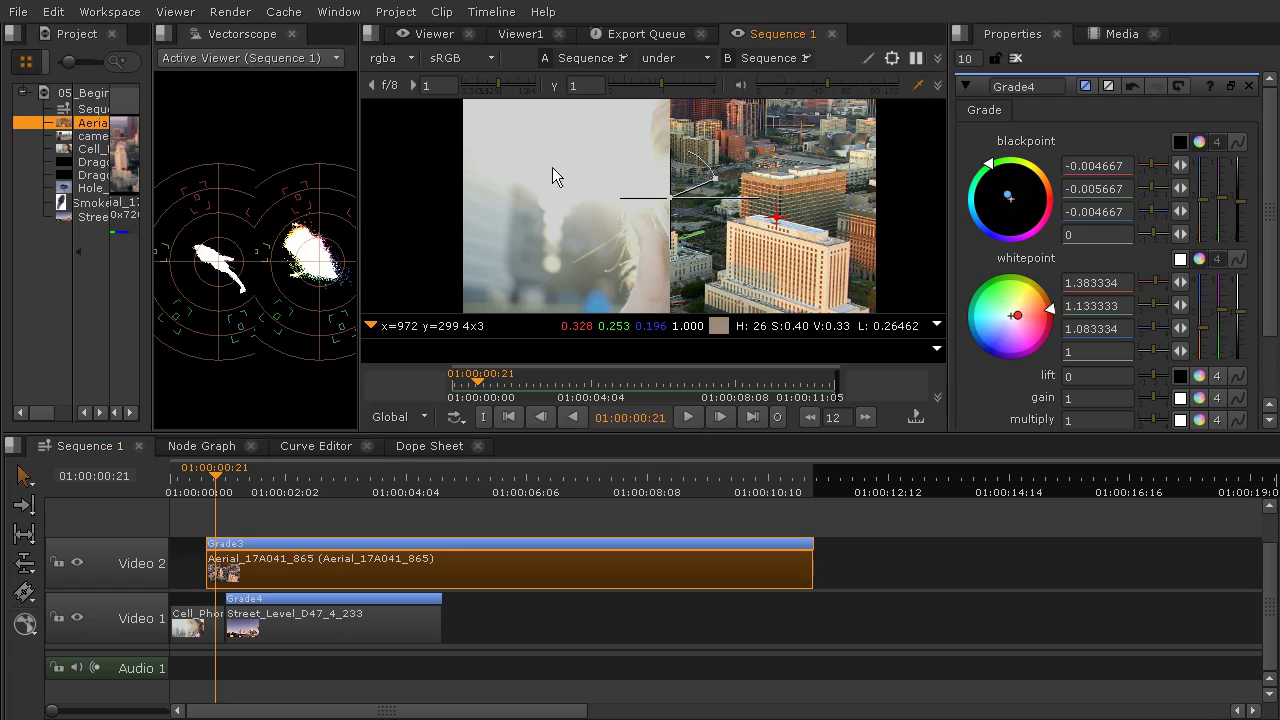
- Swap the wipe's sources so that A shows the Video 2 track and B shows the Video 1 track
click(605, 60)
click(587, 100)
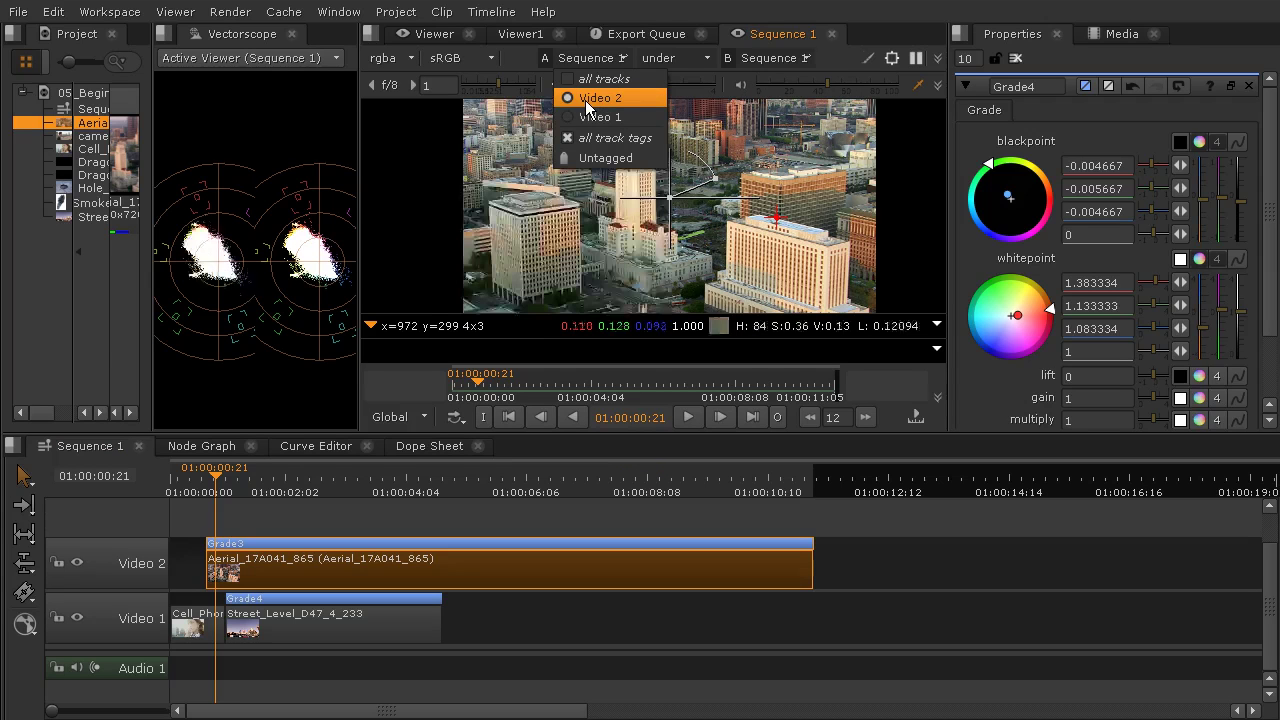
click(752, 58)
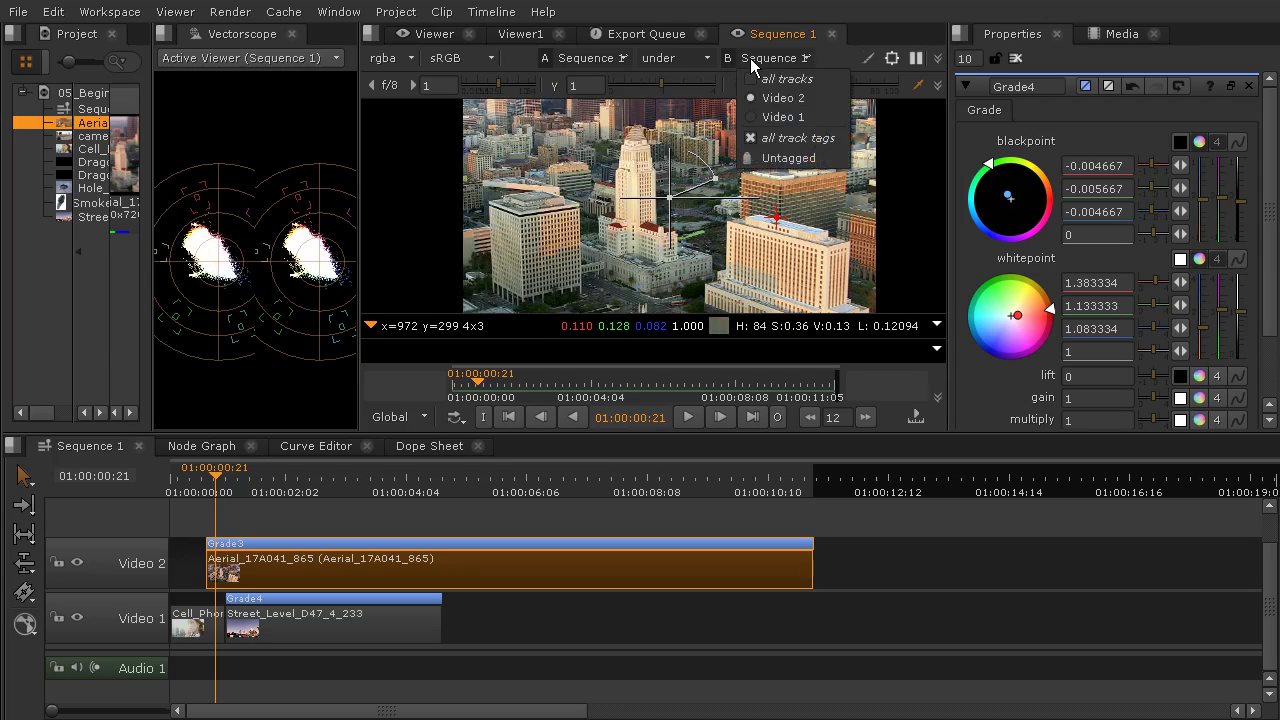
click(782, 117)
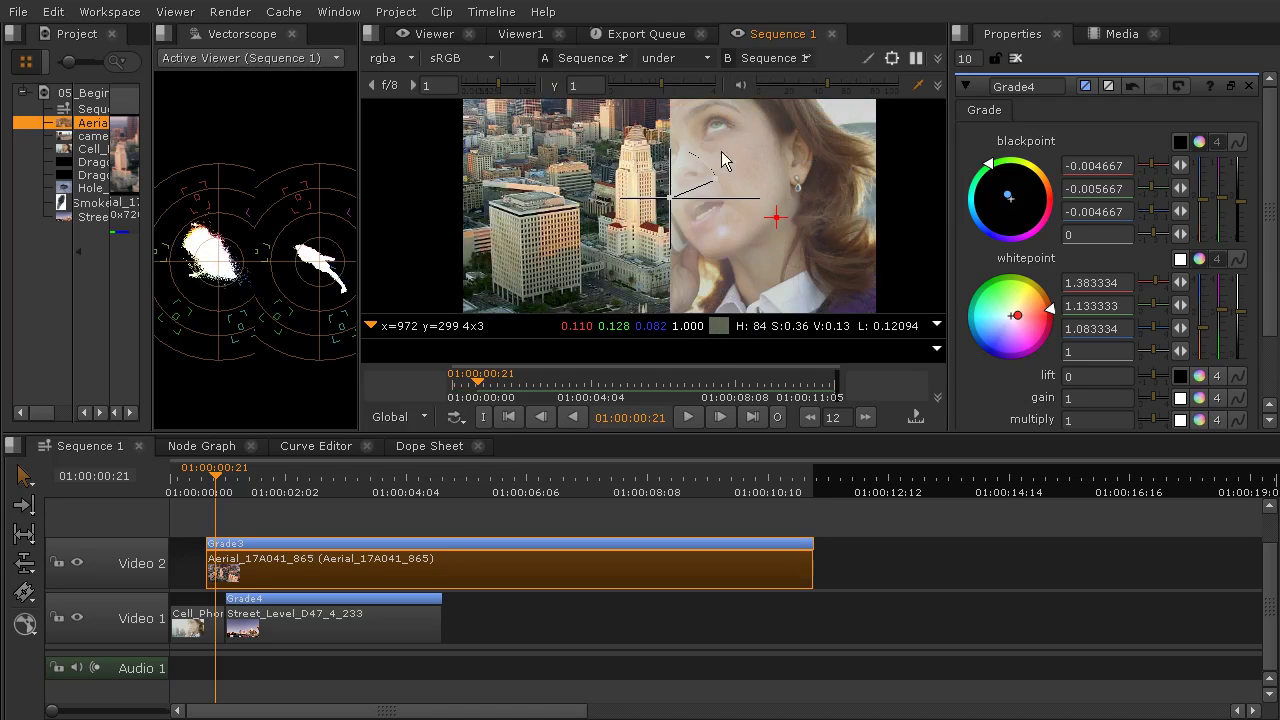
- Add a Grade effect to the cell phone clip on Video 1
click(195, 620)
right_click(193, 619)
mouse_move(273, 608)
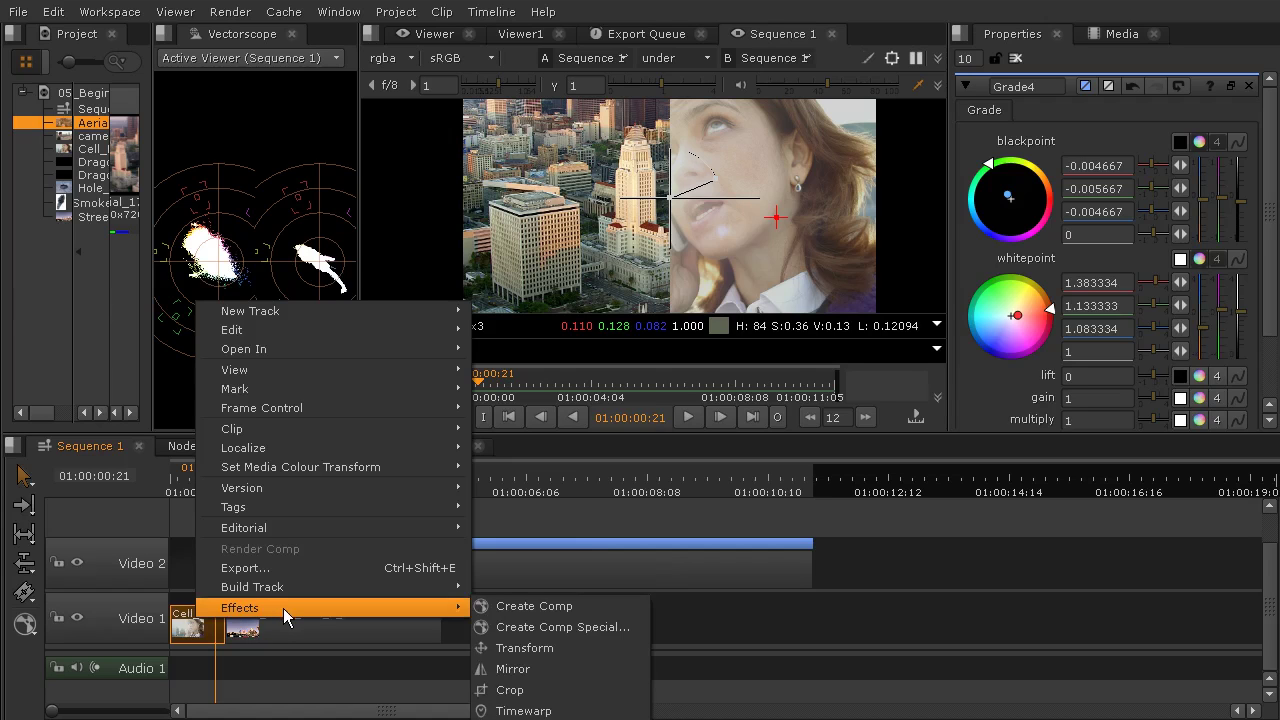
click(580, 719)
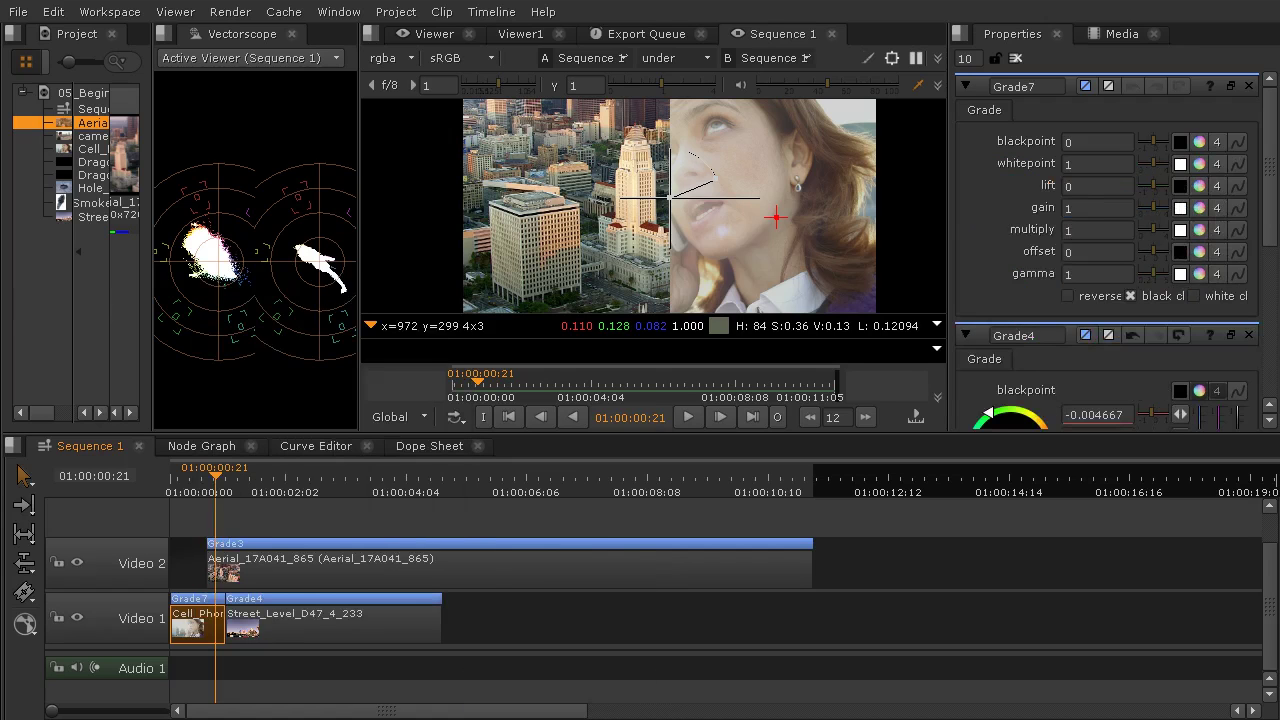
- In the cell phone clip's Grade, set blackpoint RGB to 0.015, 0.02, 0.025, whitepoint RGB to 0.75, 0.9, 1.05 and gain to 1.2
click(1198, 141)
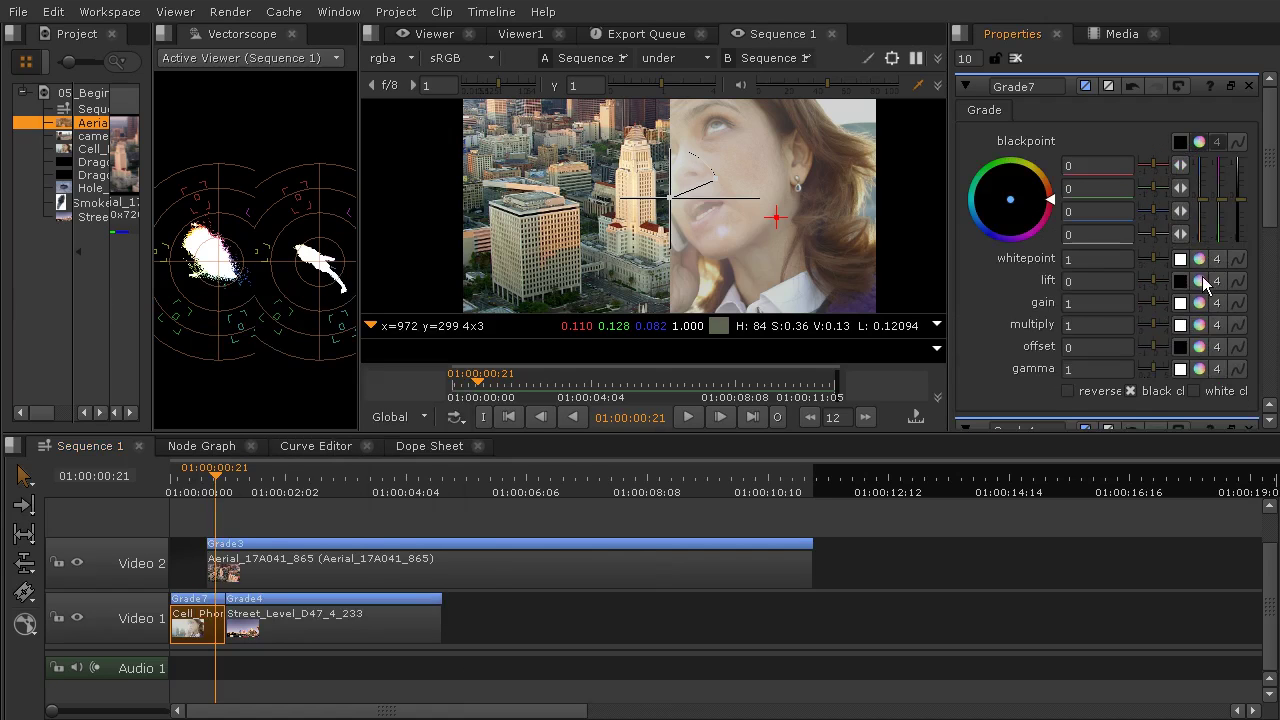
click(1199, 258)
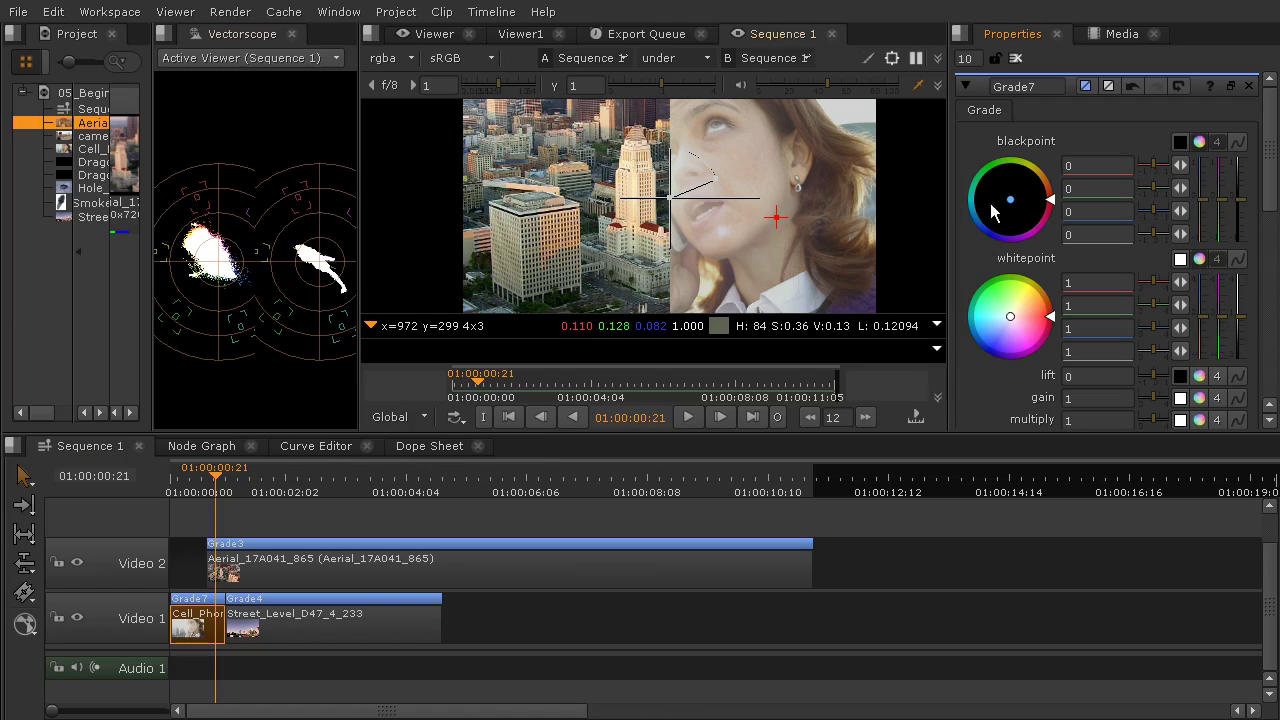
drag(1201, 199, 1203, 189)
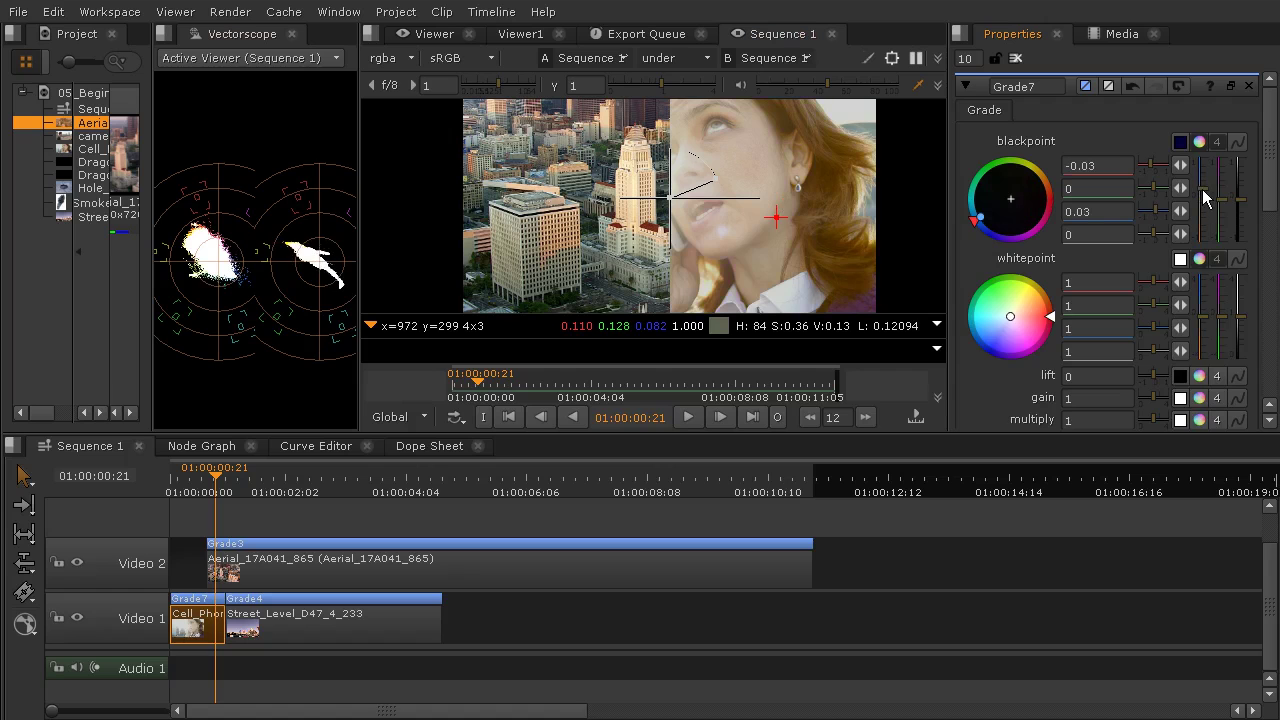
mouse_move(1201, 326)
mouse_down()
mouse_move(1202, 310)
mouse_move(1215, 315)
mouse_up()
drag(1203, 187, 1243, 200)
drag(1243, 322, 1244, 326)
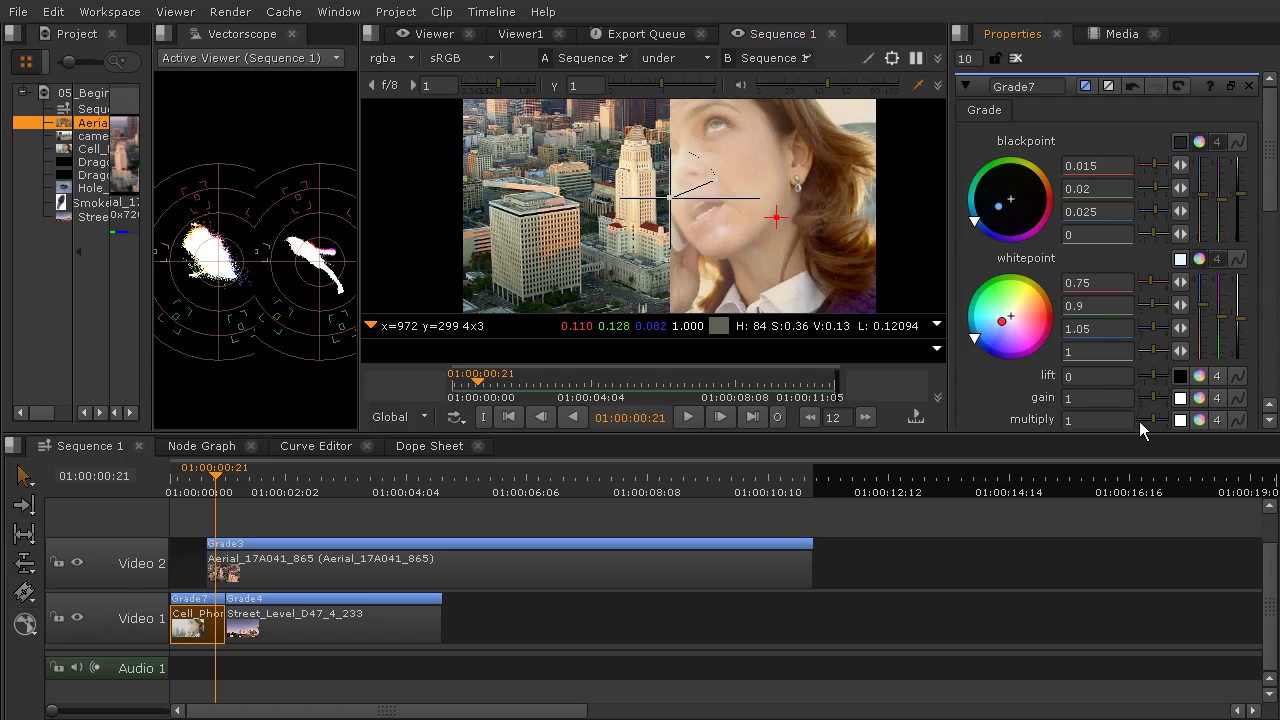
scroll(1030, 385, down, 2)
mouse_move(1156, 318)
mouse_down()
mouse_move(1157, 345)
mouse_move(1159, 321)
mouse_up()
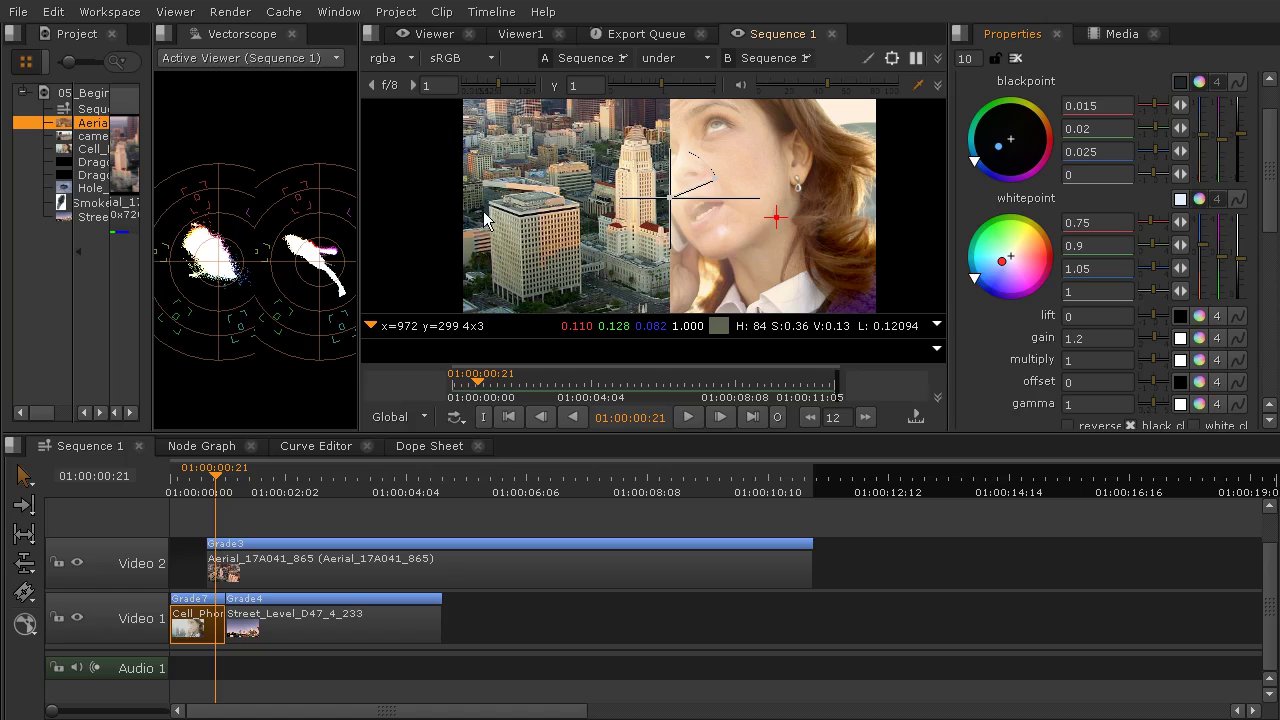
- Turn off the viewer's wipe comparison and have source A show all tracks of Sequence 1
click(688, 60)
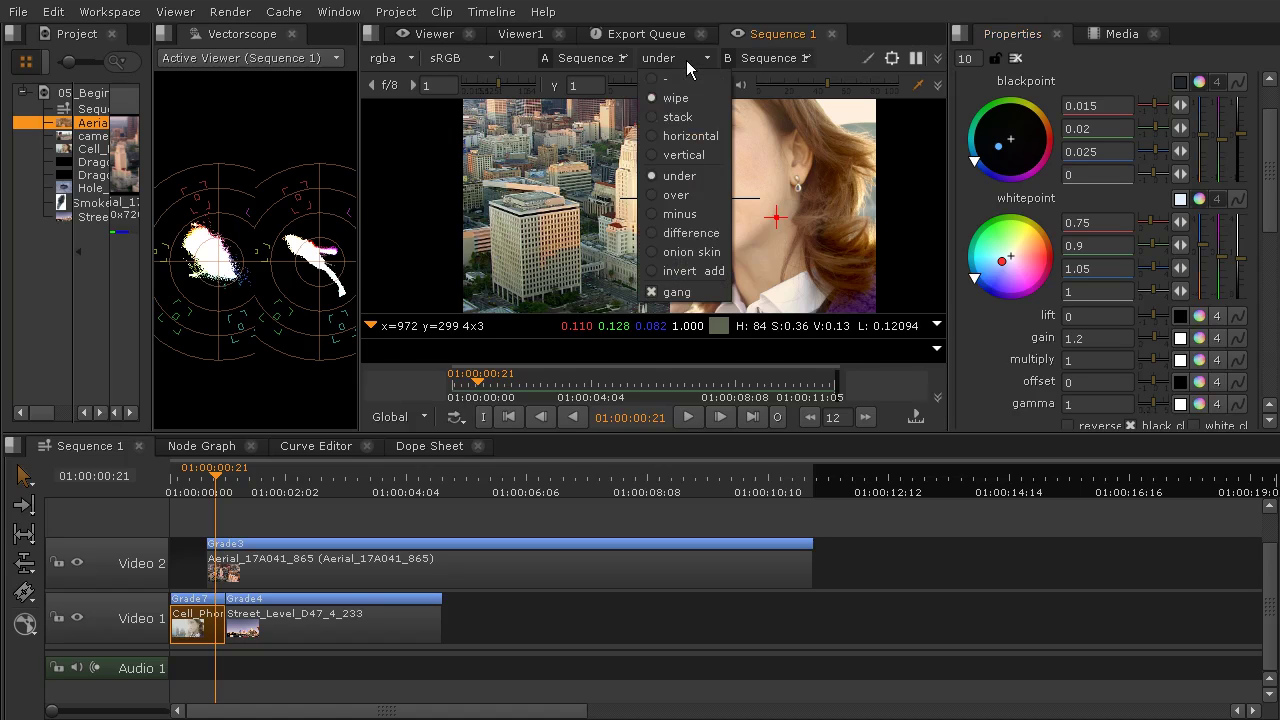
click(652, 78)
click(588, 59)
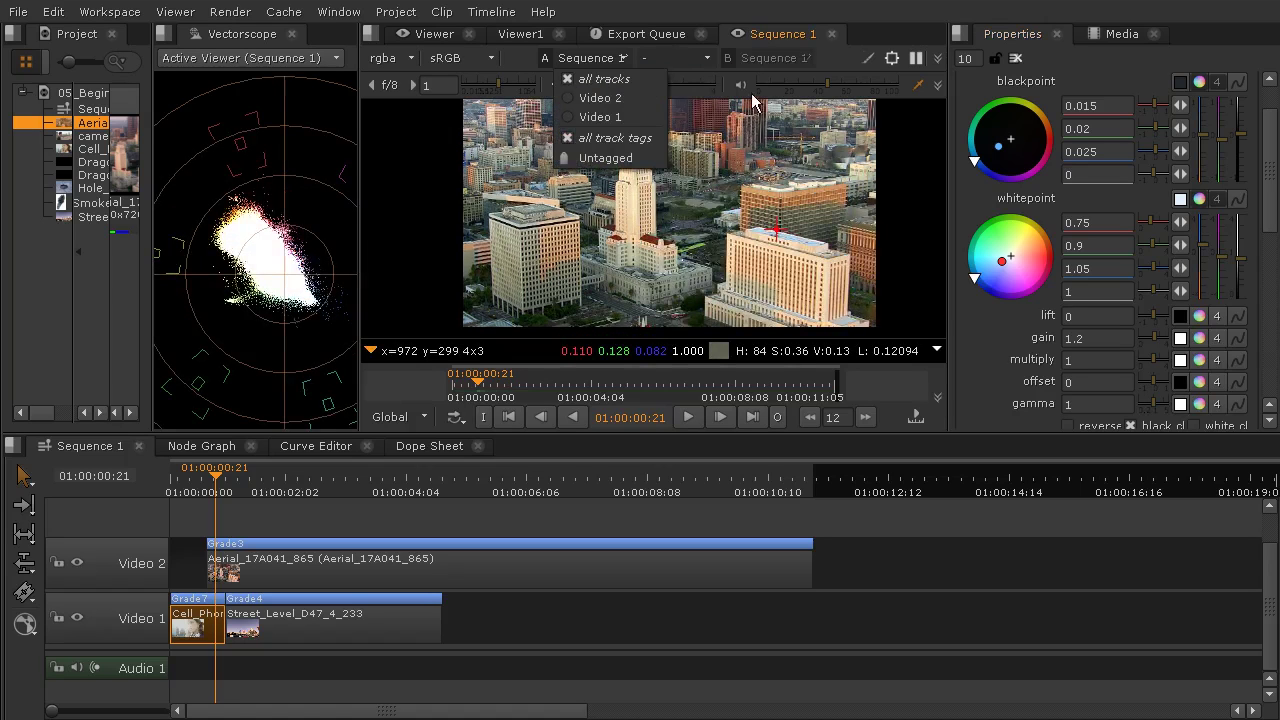
- Move the aerial clip from Video 2 onto Video 1, directly after the street-level clip
click(368, 537)
click(357, 566)
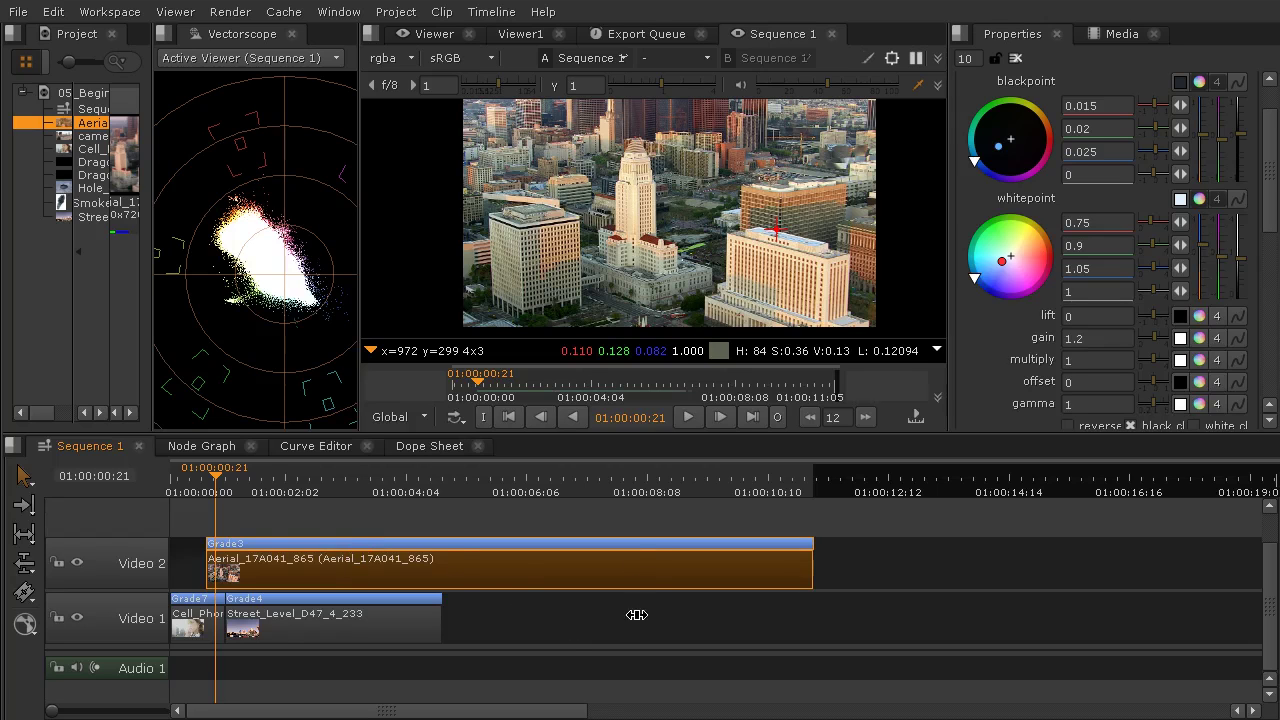
drag(651, 573, 886, 620)
- Delete the empty Video 2 track from Sequence 1
click(200, 563)
click(137, 562)
key(Delete)
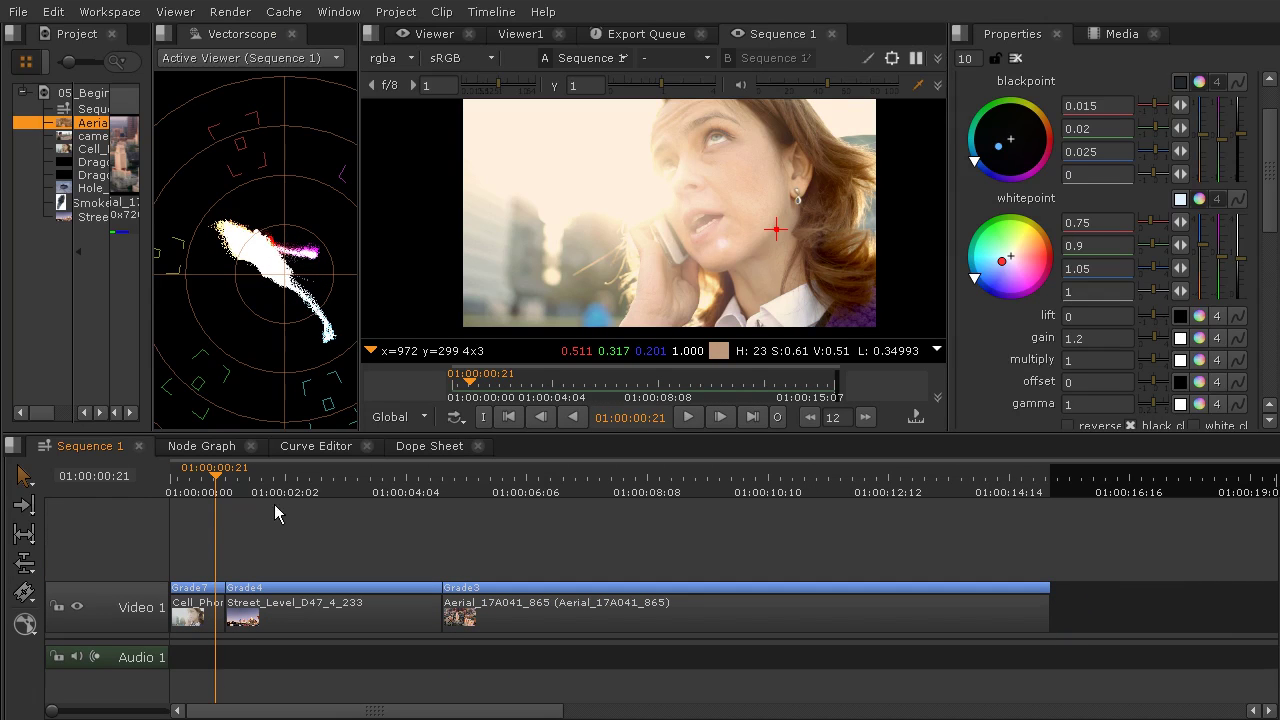
- Close the Vectorscope and its empty pane, leaving the project and viewer panes side by side
click(294, 36)
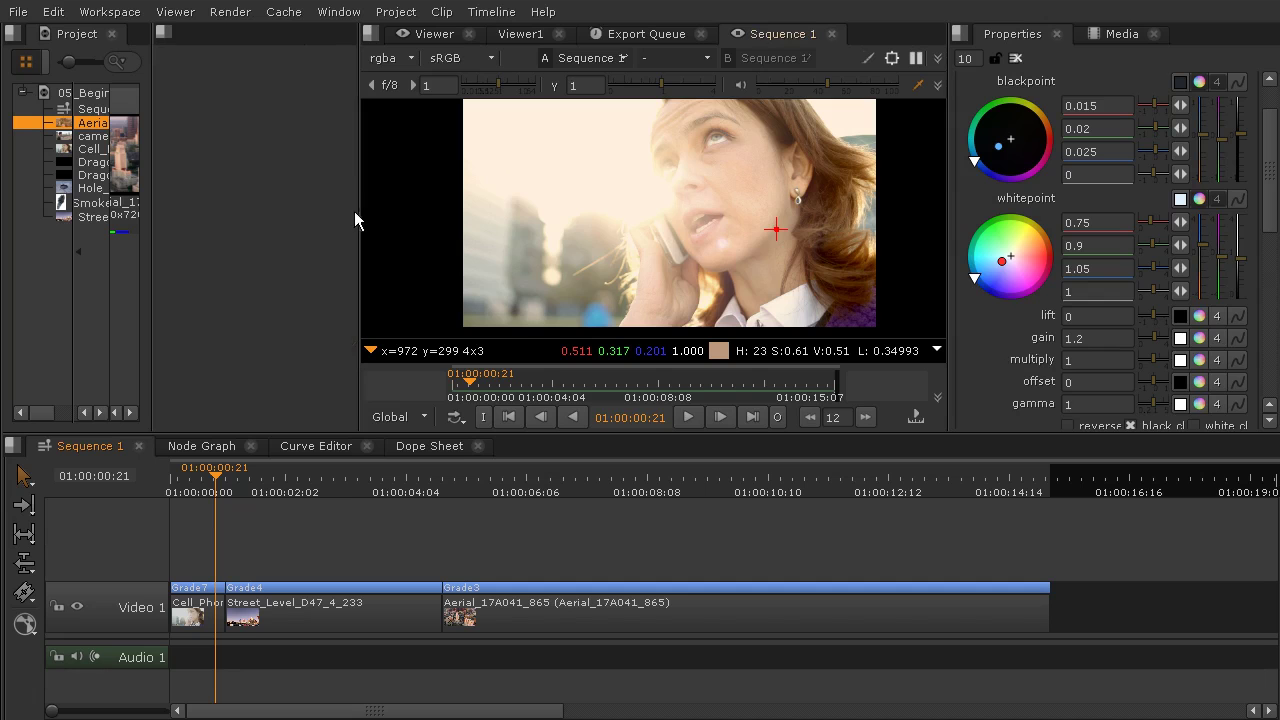
click(163, 32)
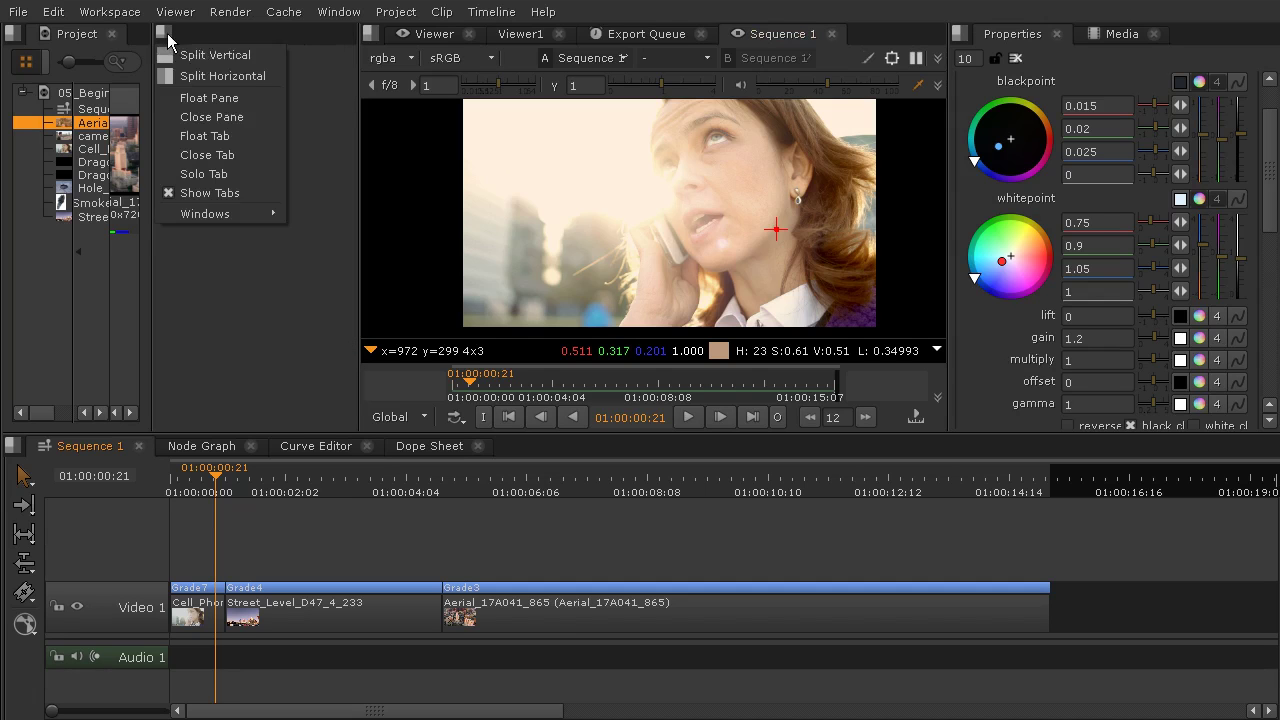
click(237, 92)
click(351, 35)
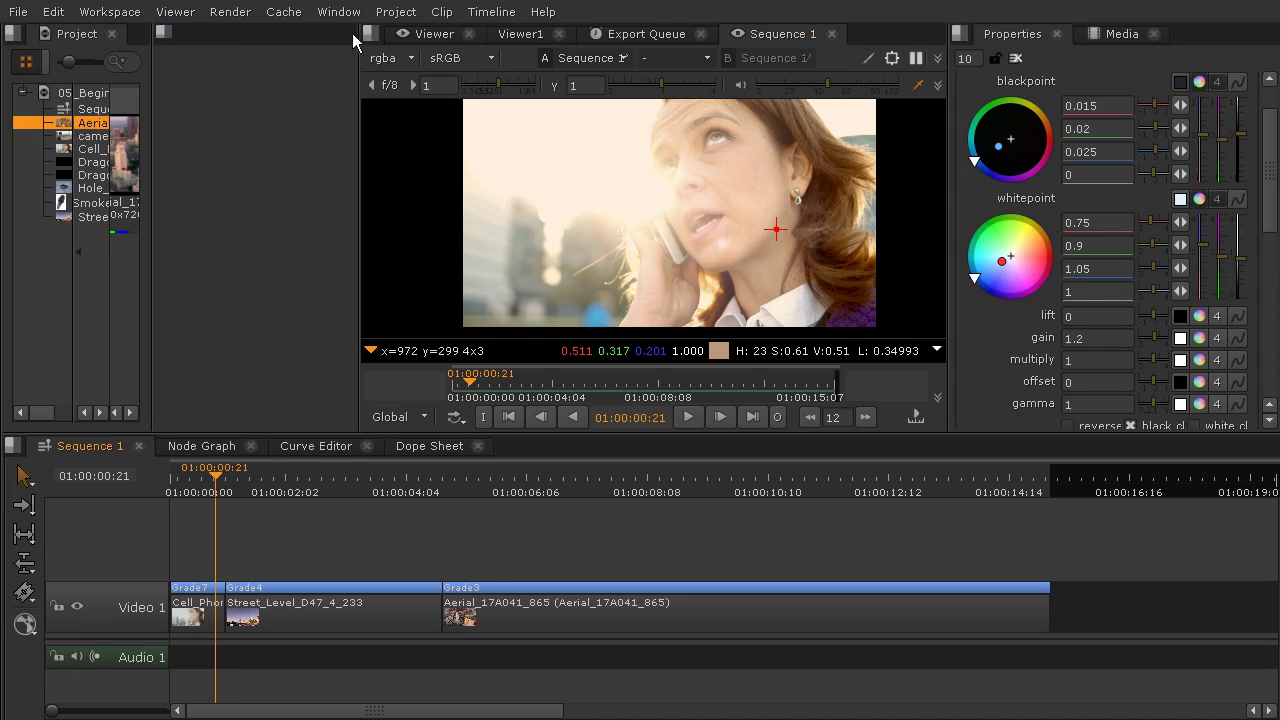
drag(363, 127, 263, 134)
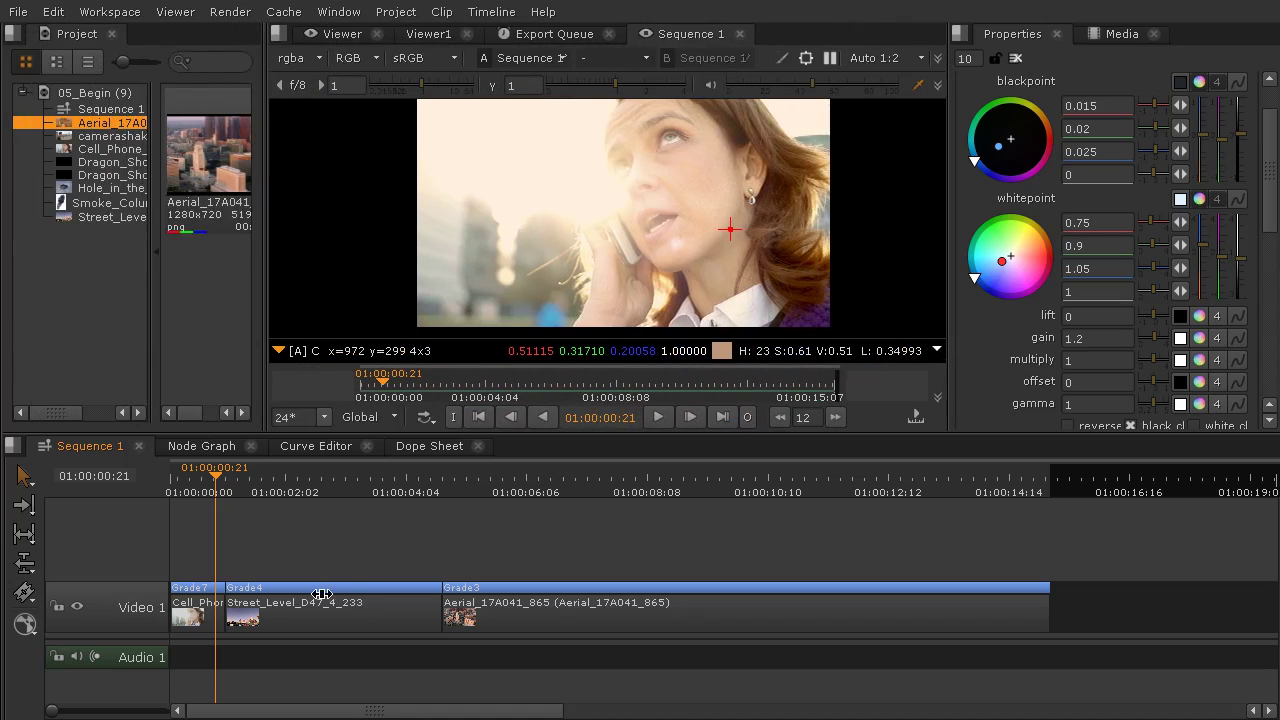
- Scrub through the three graded clips up to 01:00:09:17 in the aerial clip to compare their colours
drag(216, 471, 727, 586)
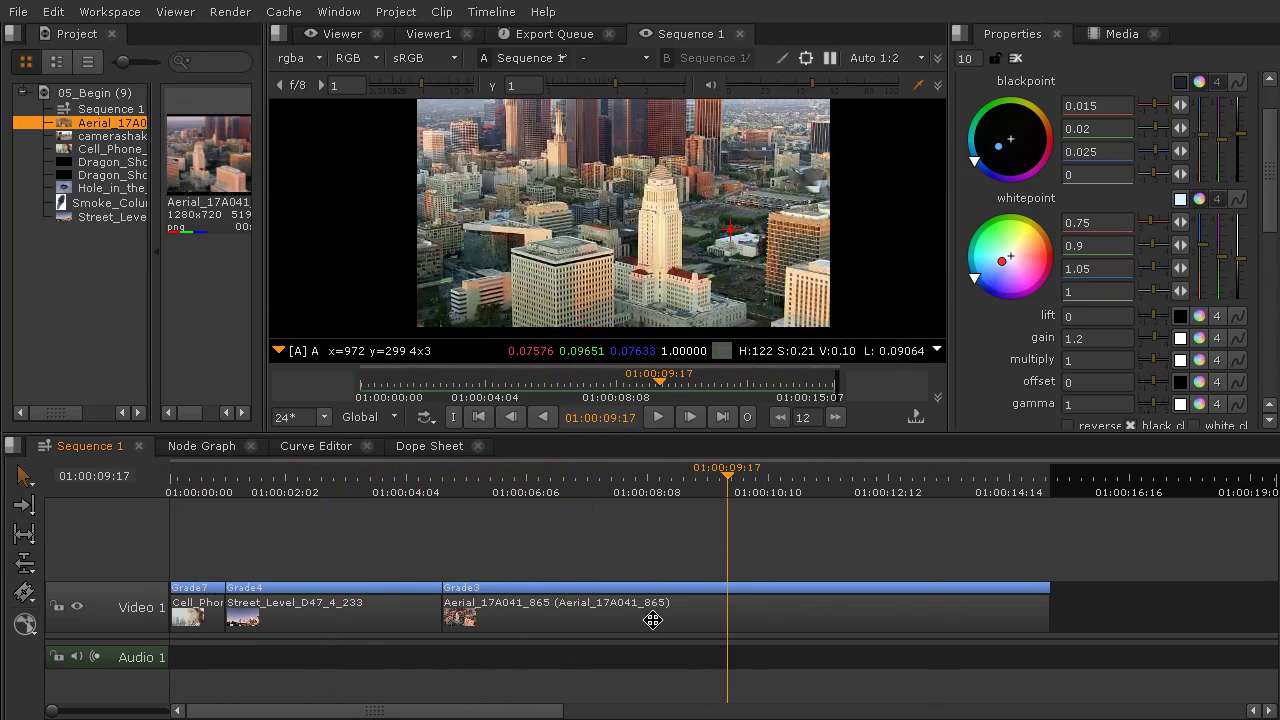